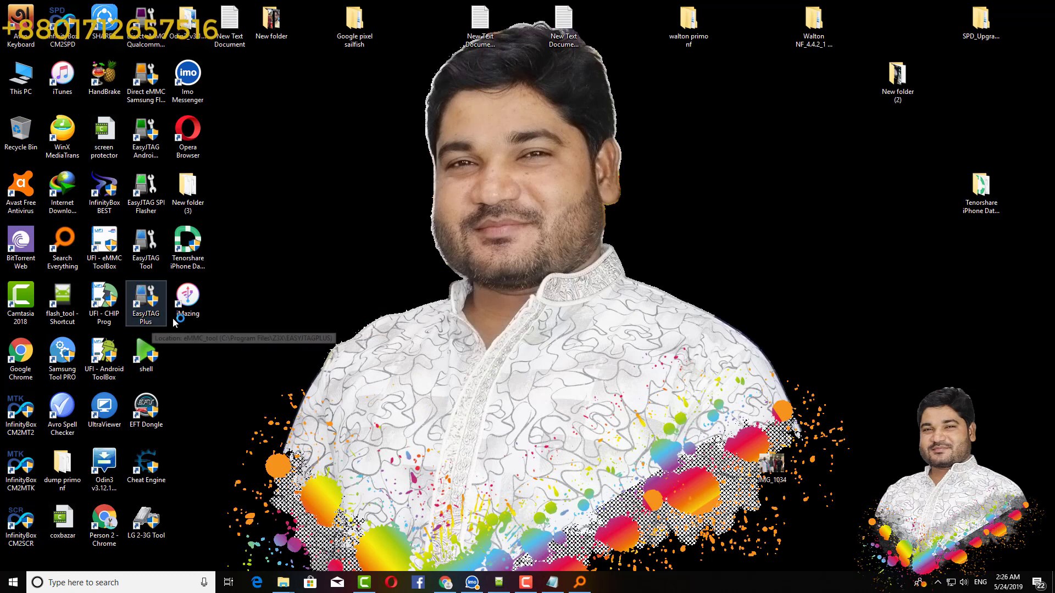
pyautogui.rightClick(575, 200)
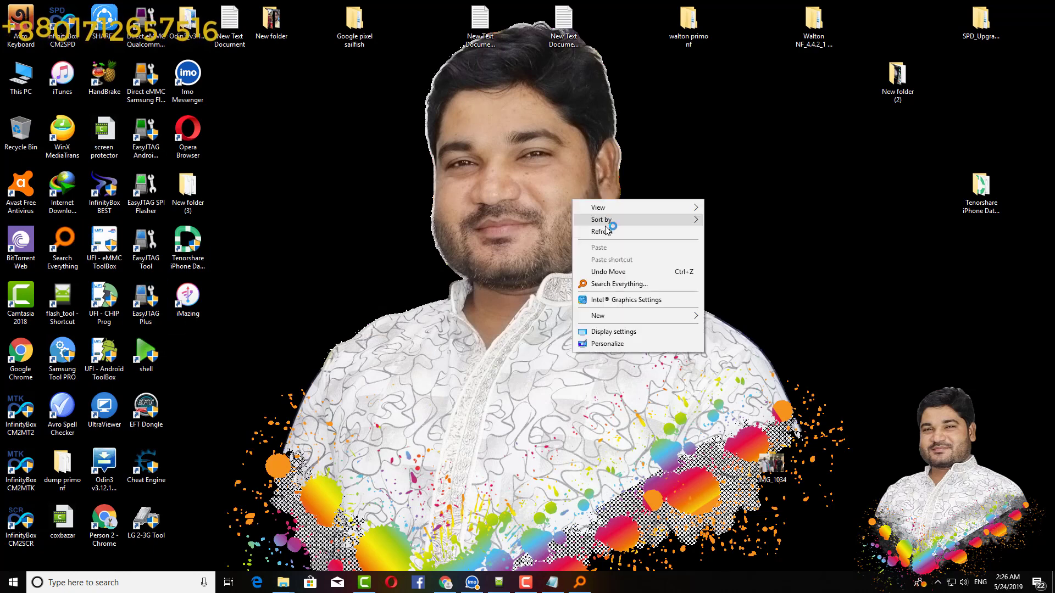
pyautogui.click(609, 231)
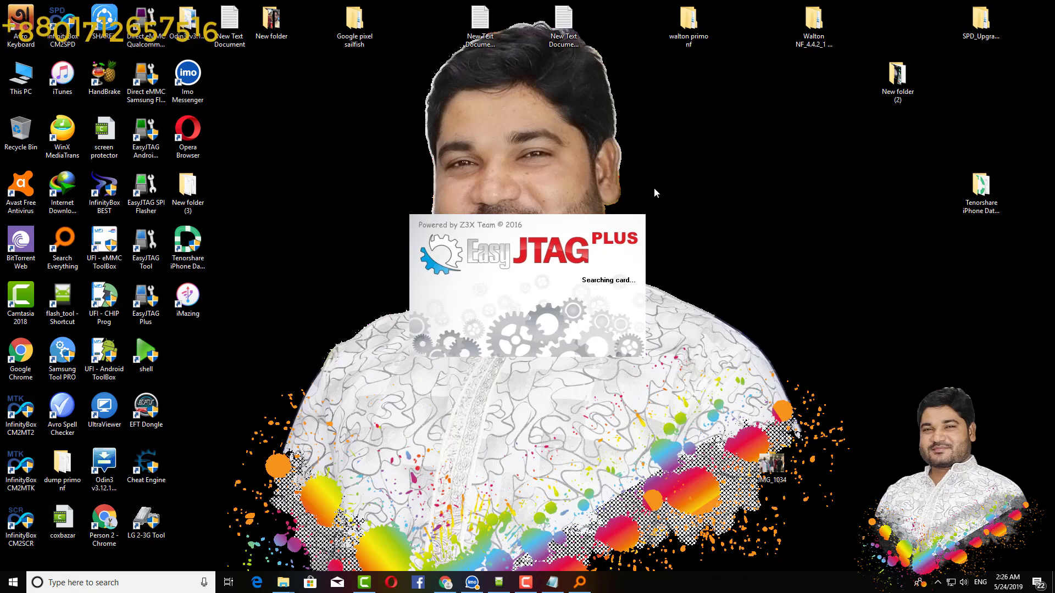
pyautogui.rightClick(586, 132)
pyautogui.rightClick(572, 141)
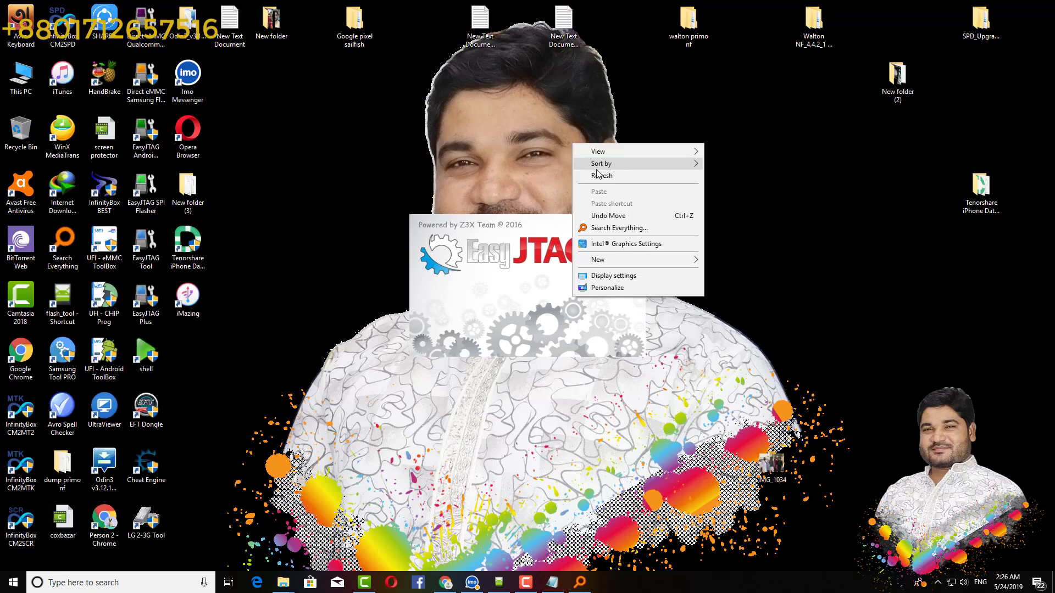
# Check the eMMC in the EasyJTAG port with soft partition reading, without it, and finally with firmware version reading only.
pyautogui.click(464, 112)
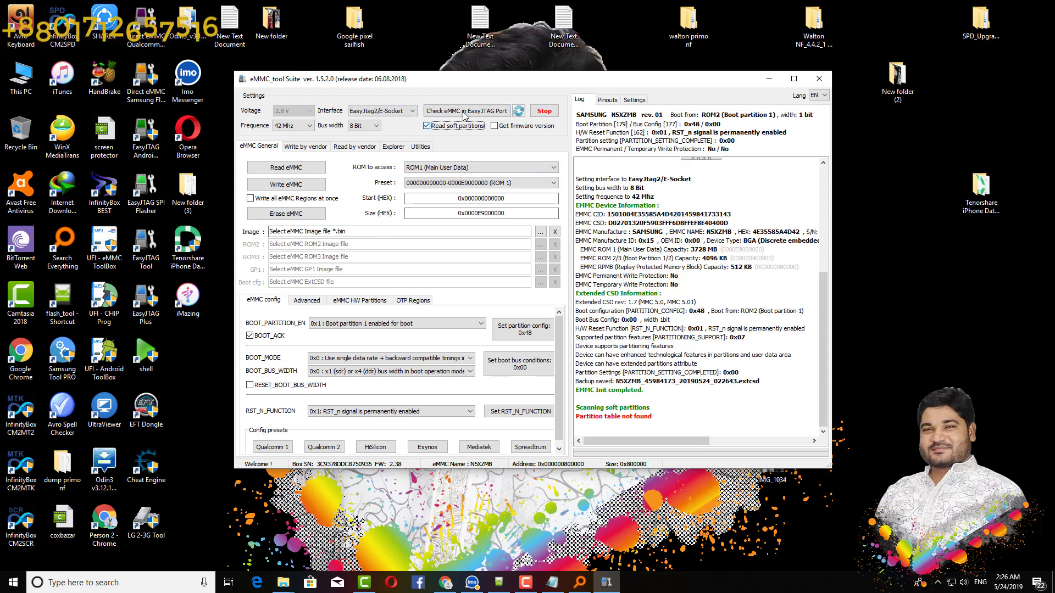
pyautogui.click(464, 112)
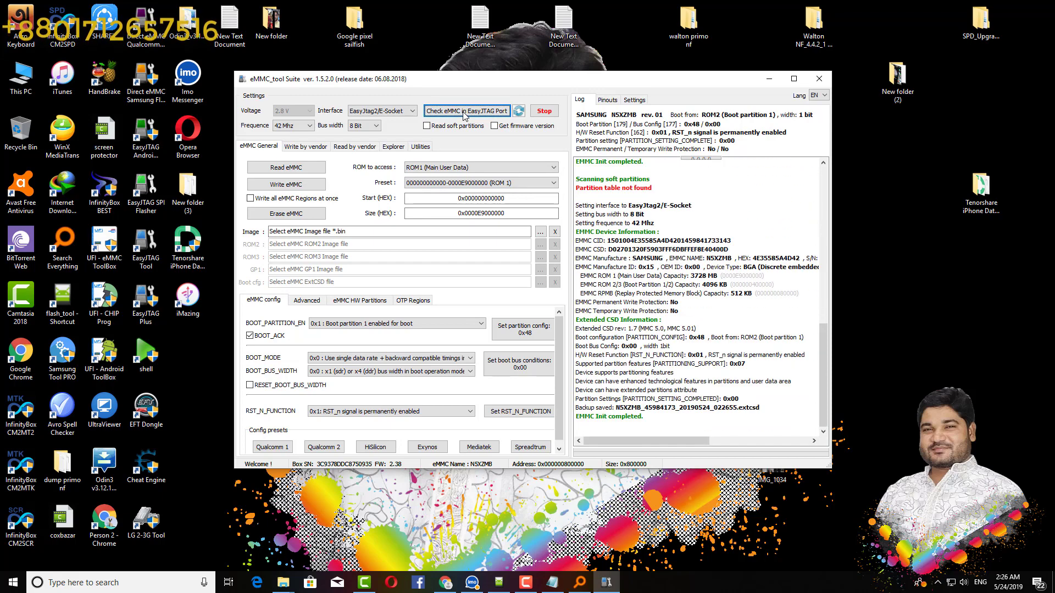
pyautogui.click(464, 114)
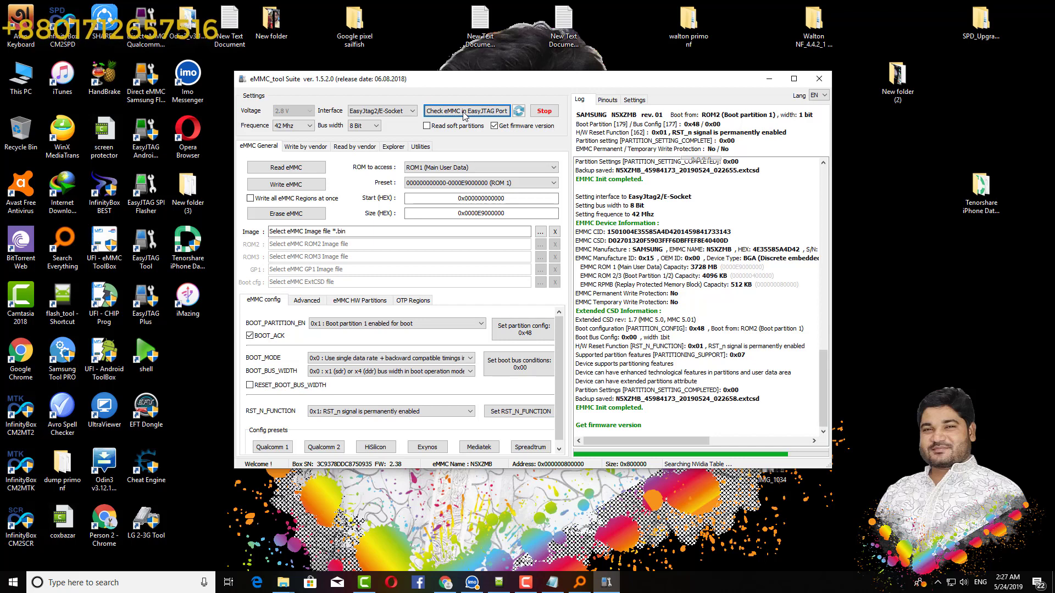
pyautogui.rightClick(913, 153)
pyautogui.click(937, 189)
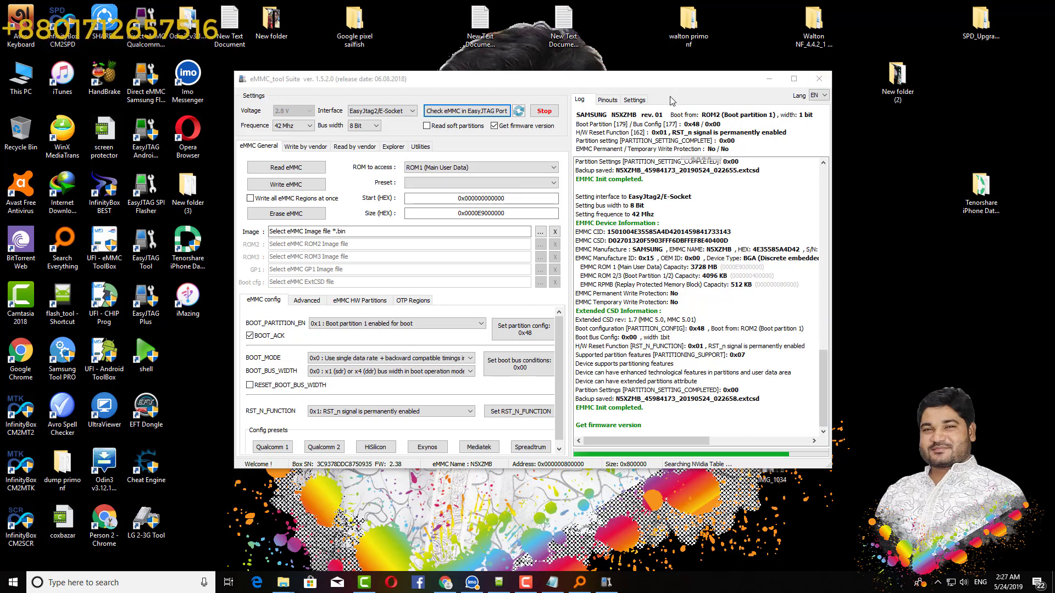
pyautogui.rightClick(891, 157)
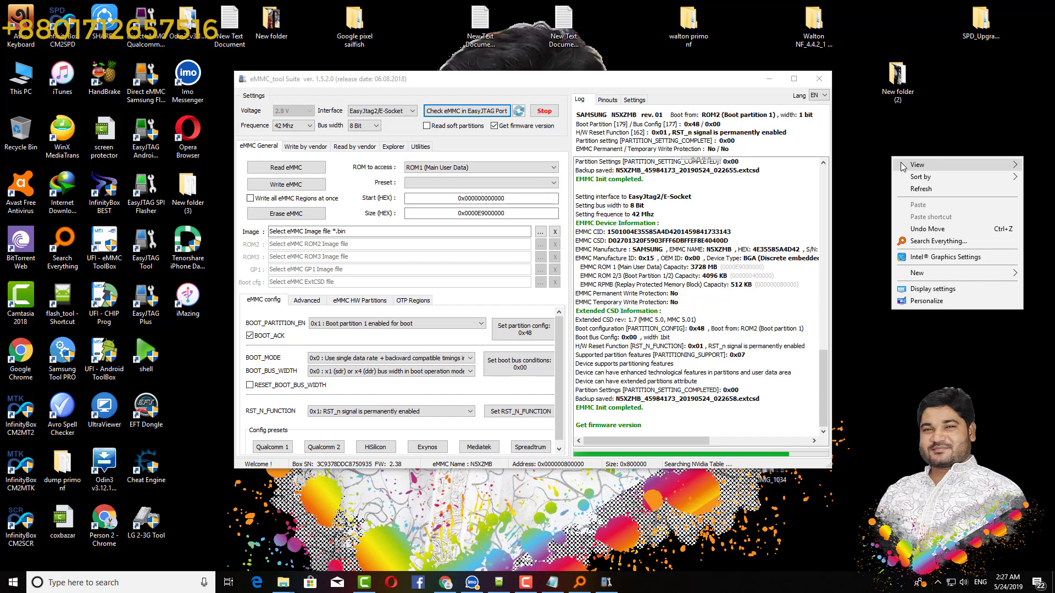
pyautogui.click(921, 189)
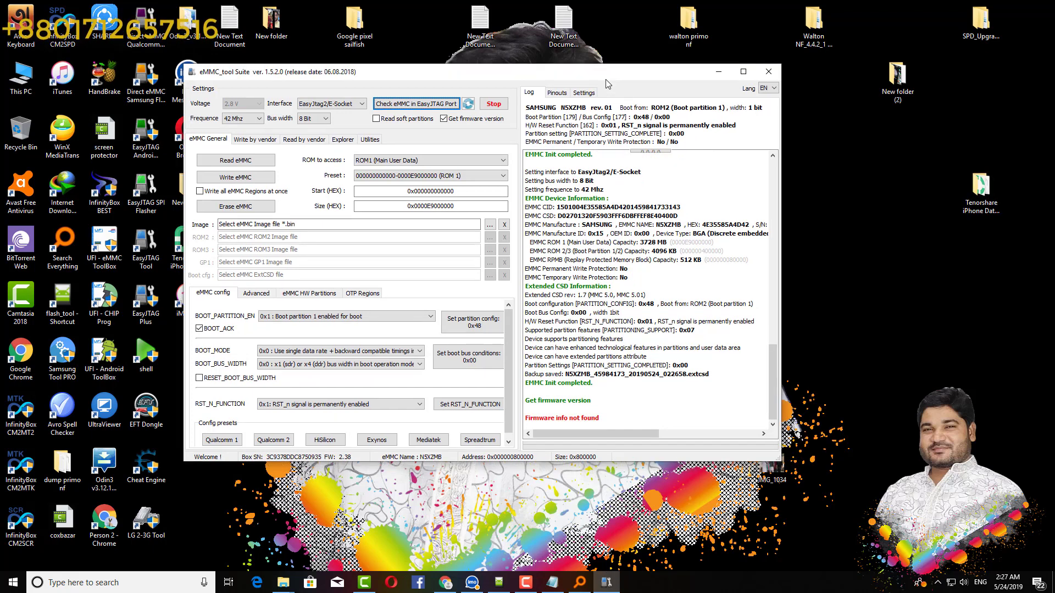
# Turn off the option to get the firmware version during the eMMC check.
pyautogui.click(444, 118)
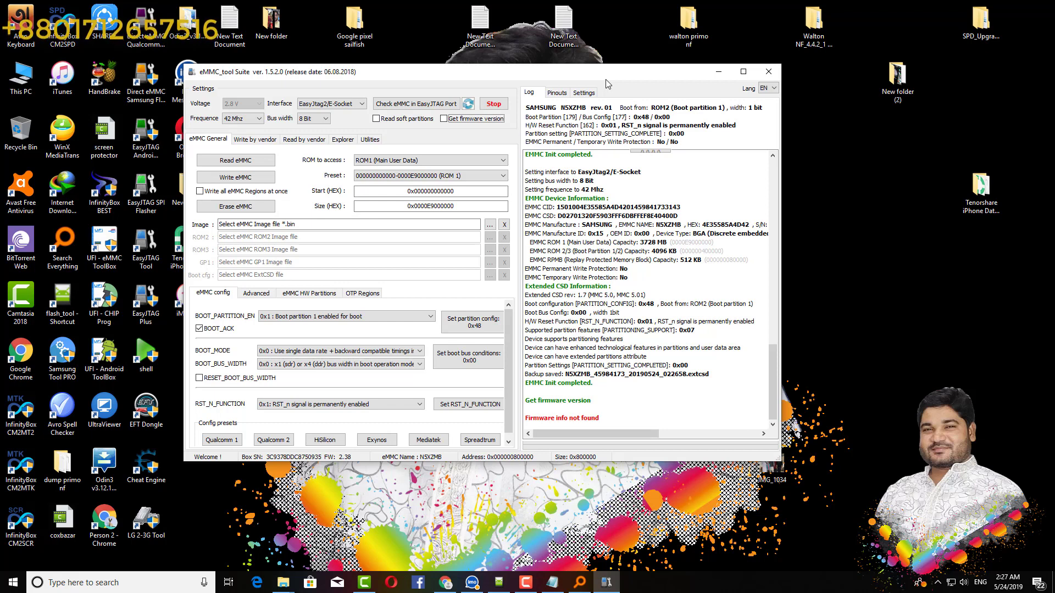
# Create a new text document on the desktop, keeping its default name.
pyautogui.rightClick(901, 283)
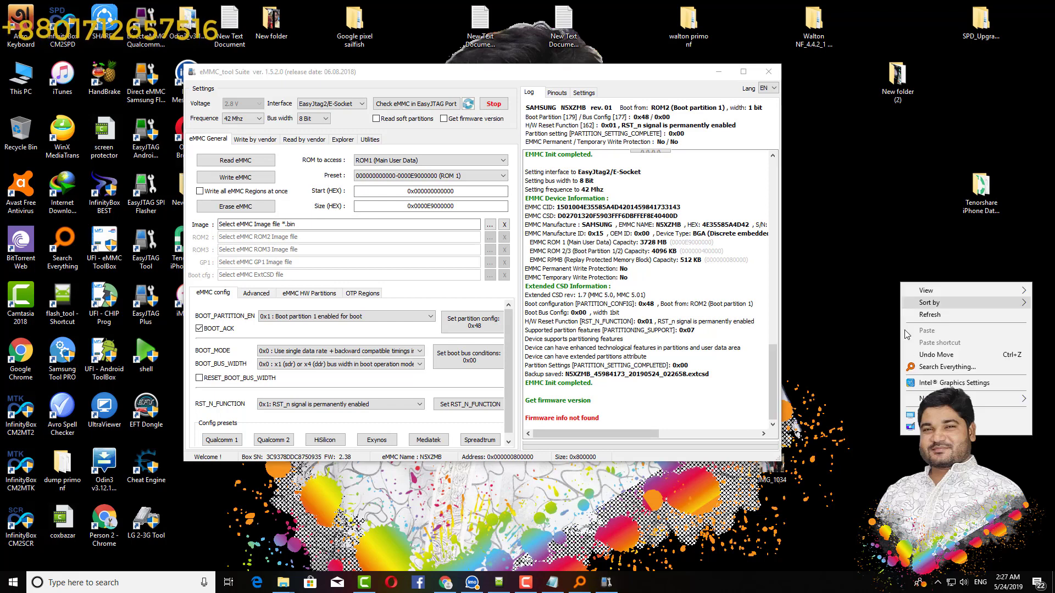
pyautogui.moveTo(912, 398)
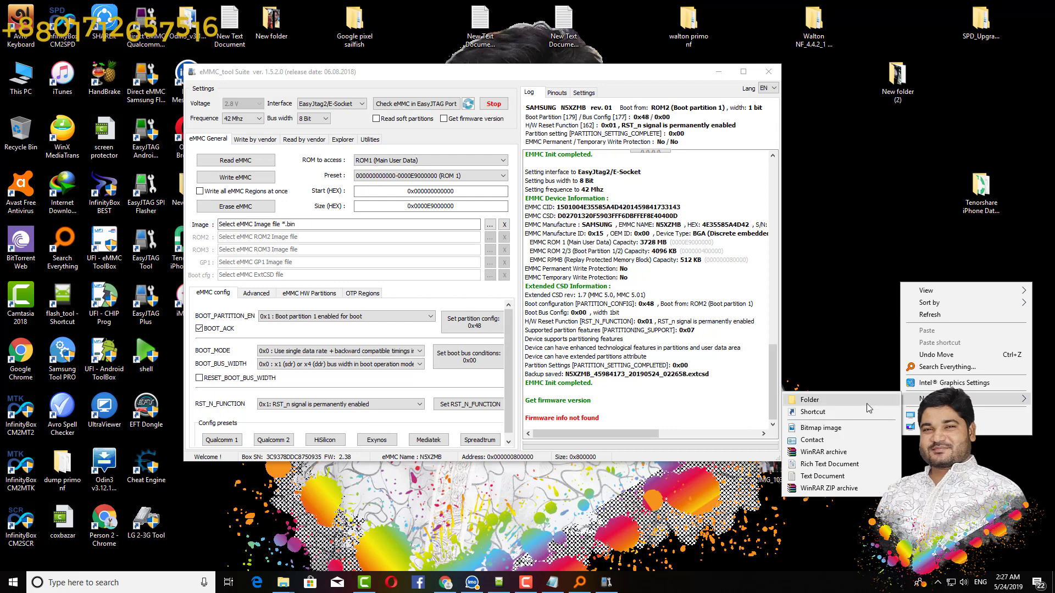
pyautogui.click(825, 477)
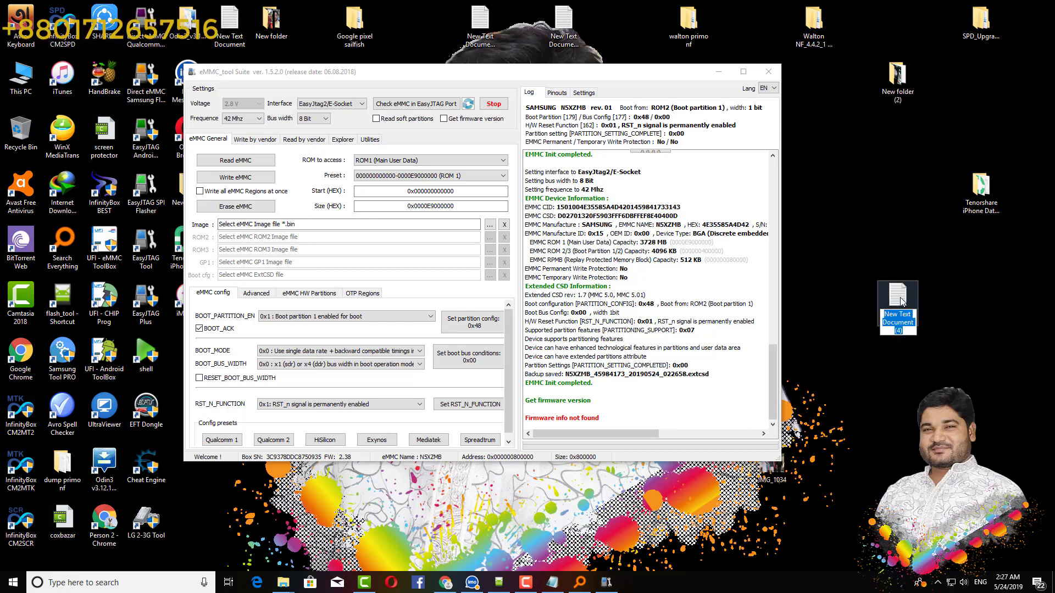
pyautogui.click(901, 301)
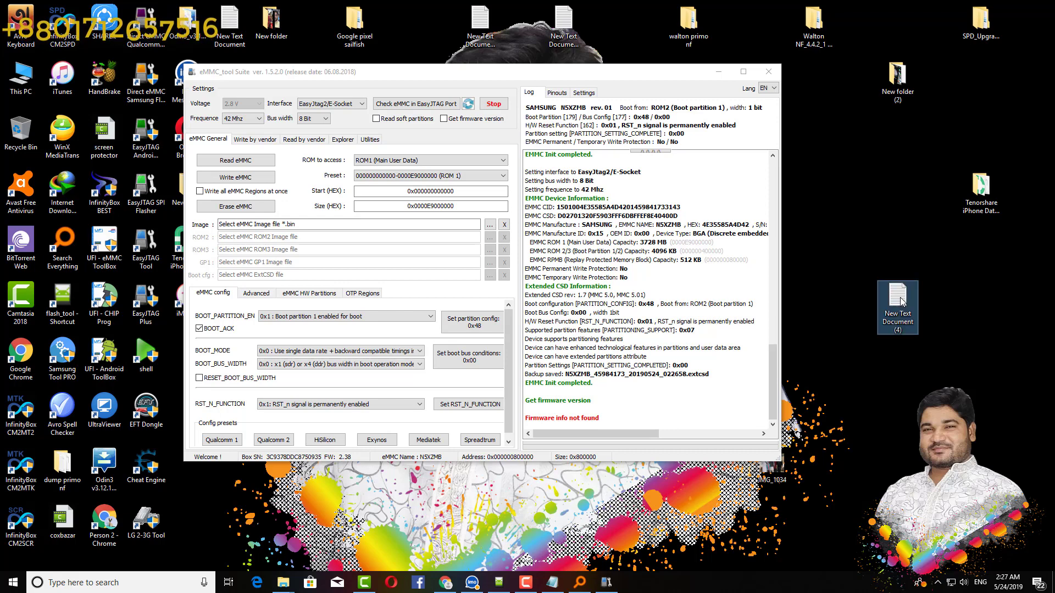
# Open the new text document in Notepad and dock it to the right half of the screen.
pyautogui.doubleClick(900, 301)
pyautogui.moveTo(674, 106); pyautogui.dragTo(1050, 337)
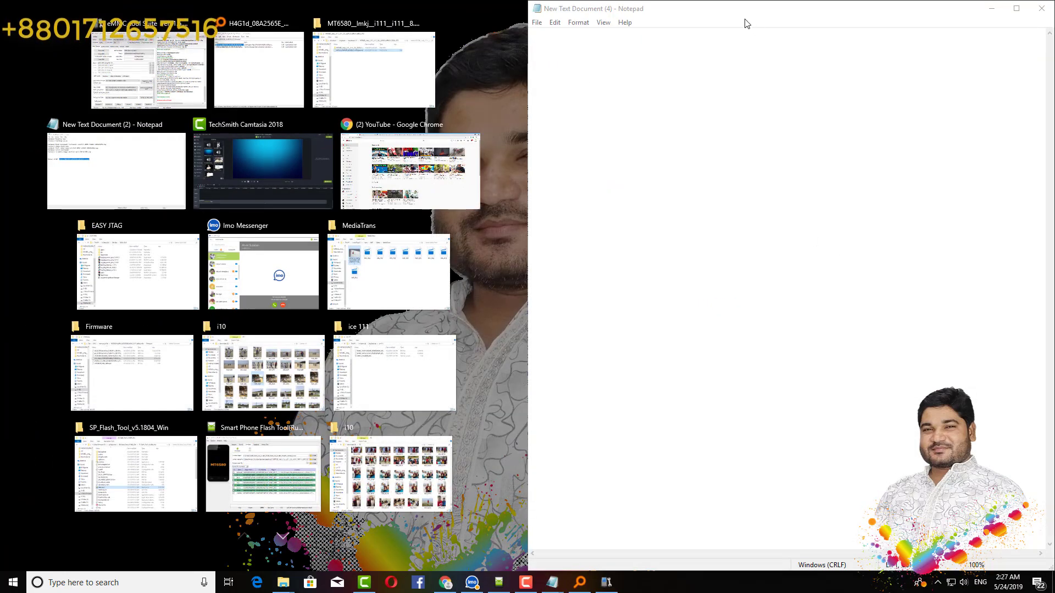
pyautogui.click(745, 23)
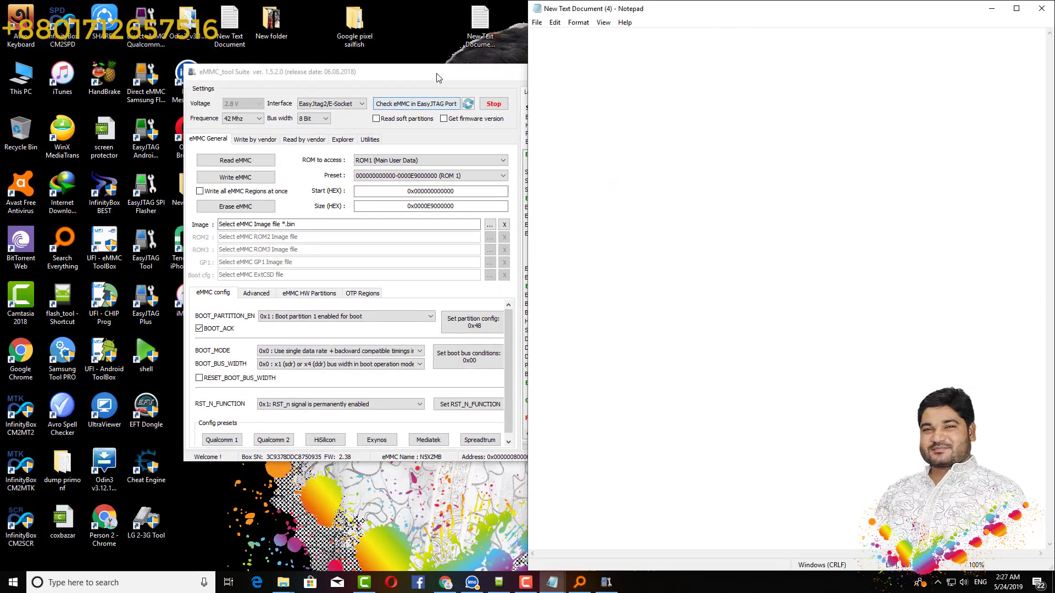
# Copy the EMMC Manufacture line from the eMMC_tool Suite log and paste it into the new text document.
pyautogui.moveTo(438, 77); pyautogui.dragTo(444, 75)
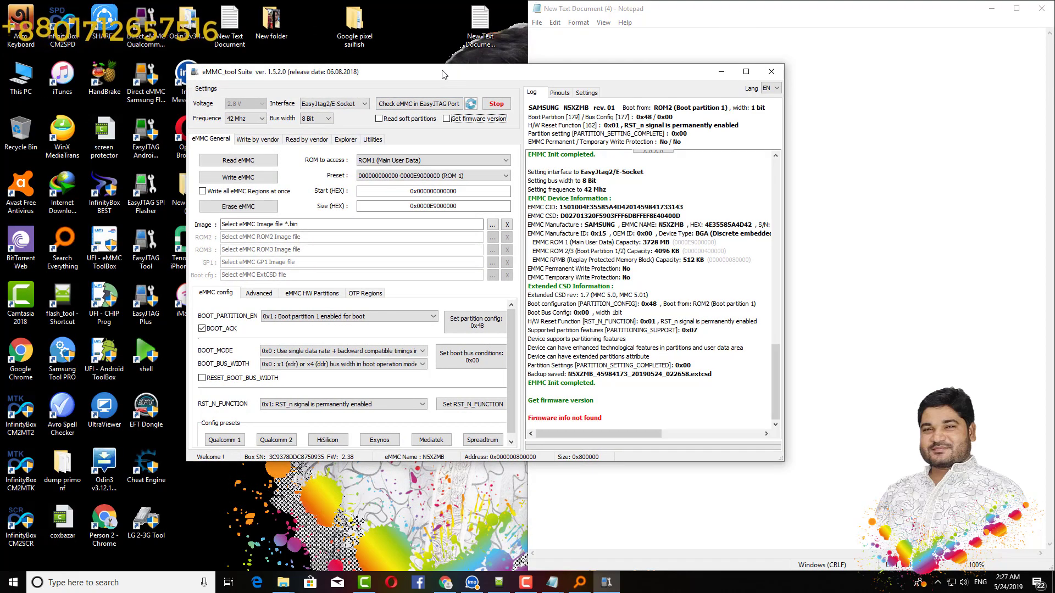
pyautogui.click(621, 207)
pyautogui.press('Down')
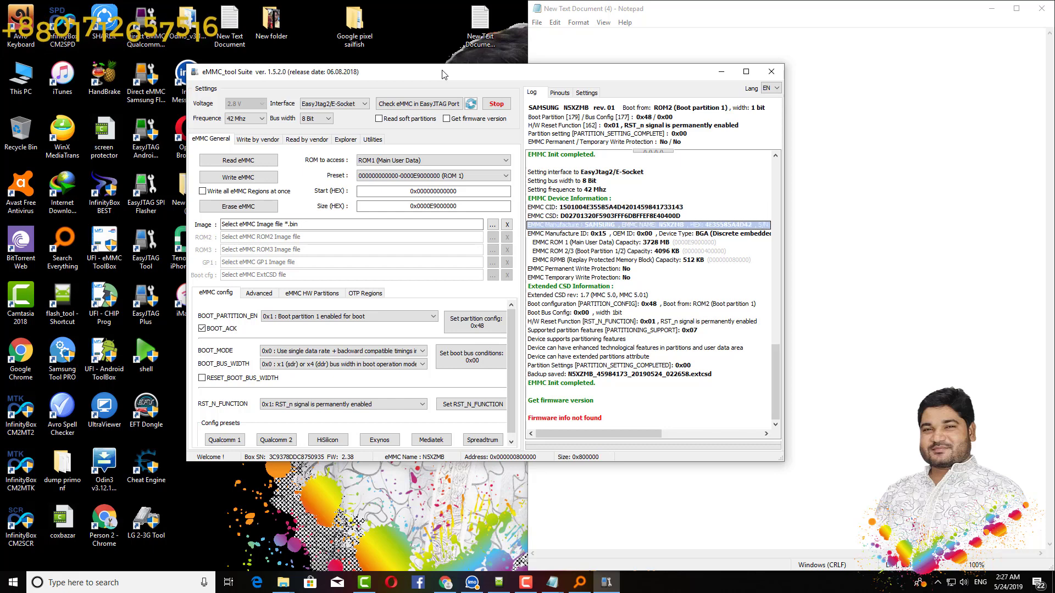
pyautogui.rightClick(649, 225)
pyautogui.click(681, 245)
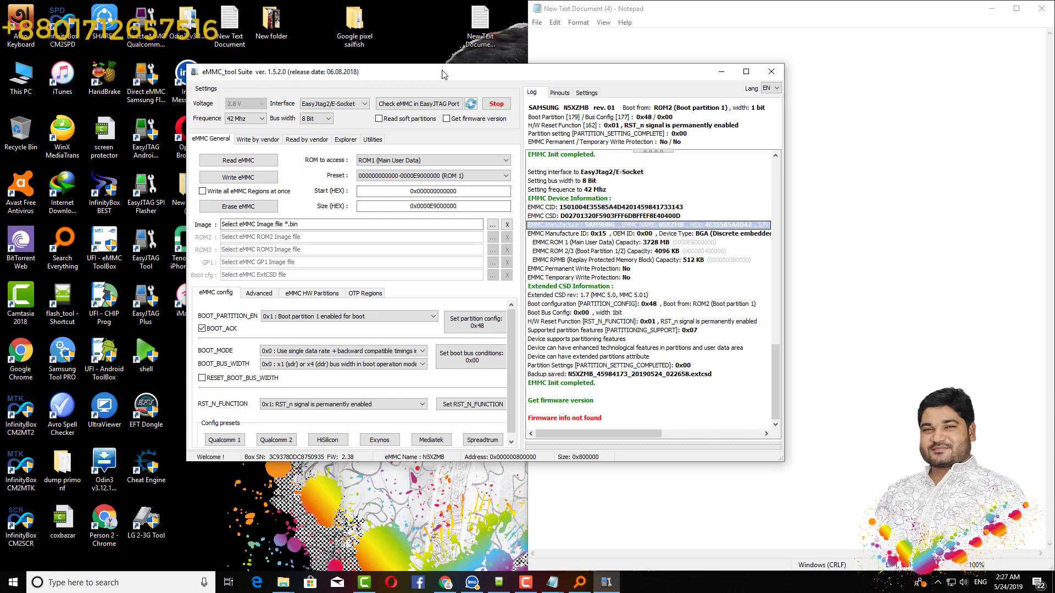
pyautogui.click(635, 51)
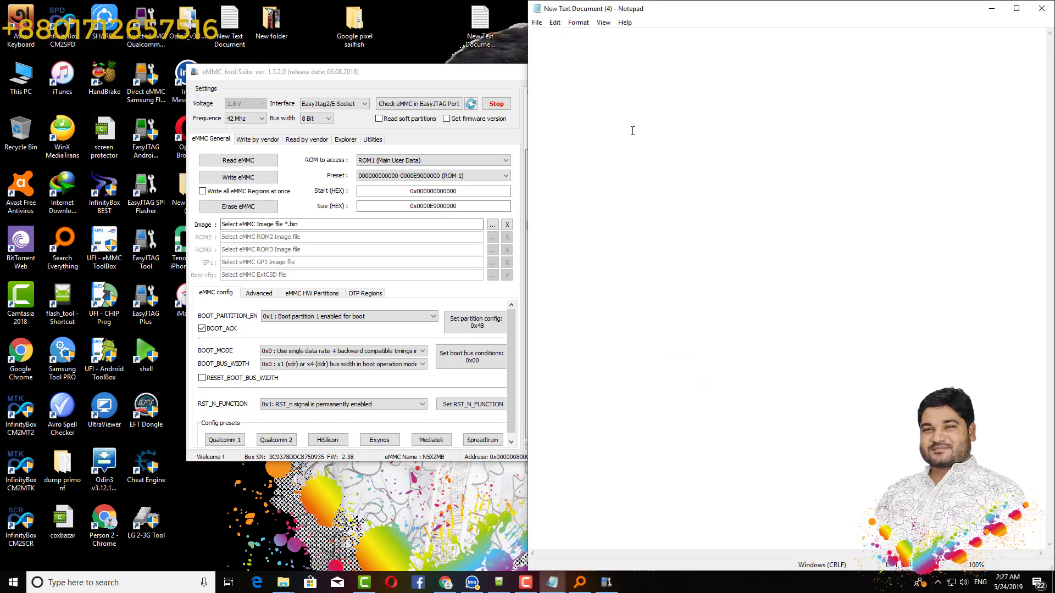
pyautogui.hotkey('ctrl', 'v')
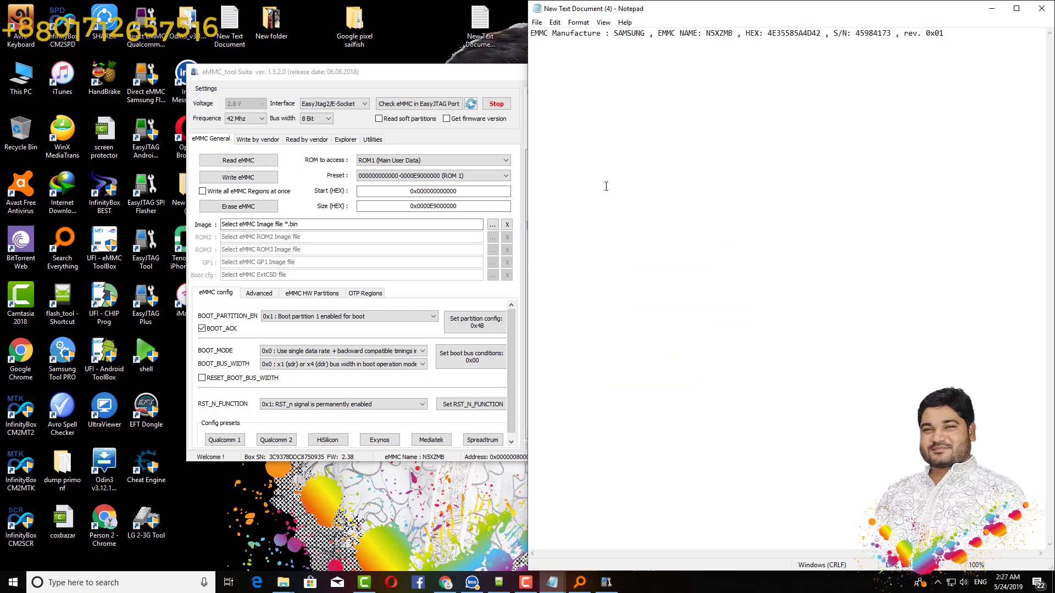
# Return to eMMC_tool Suite and run the Samsung Factory reset + Format operation on the chip, accepting the brick warning.
pyautogui.click(454, 75)
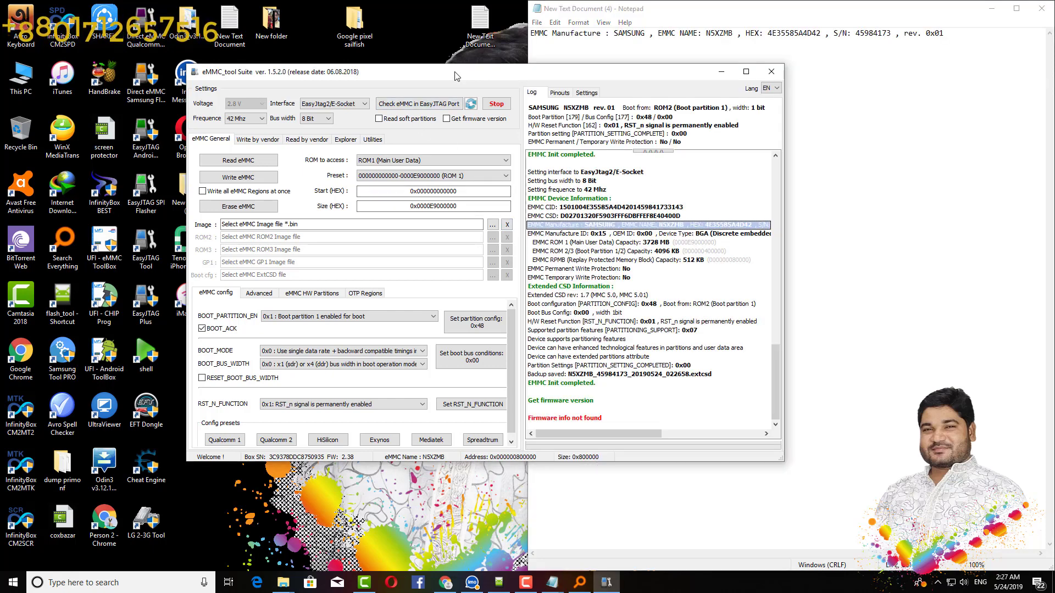
pyautogui.moveTo(455, 76); pyautogui.dragTo(404, 64)
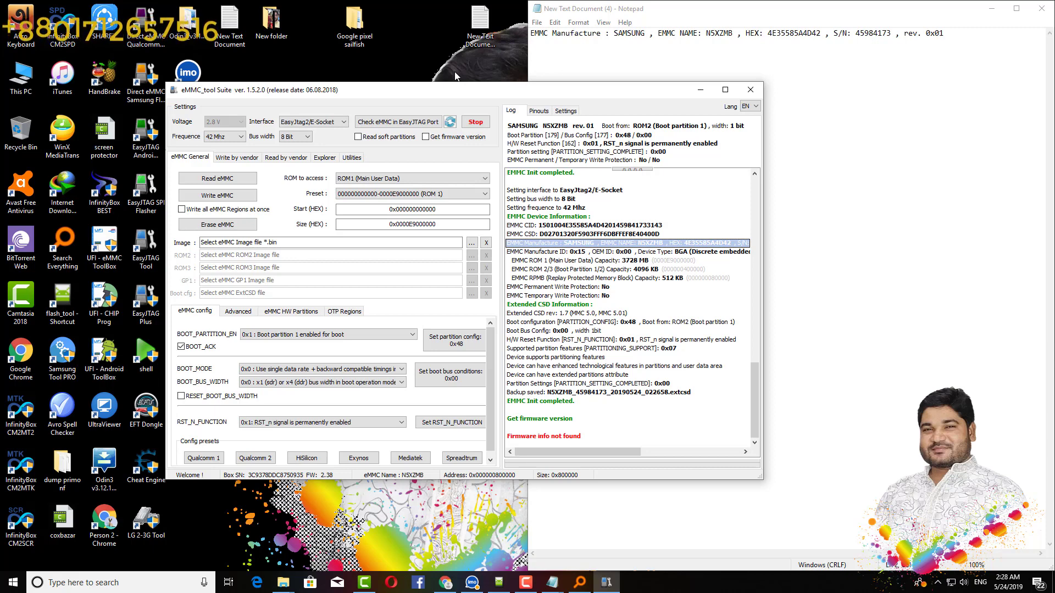
pyautogui.moveTo(395, 94); pyautogui.dragTo(455, 72)
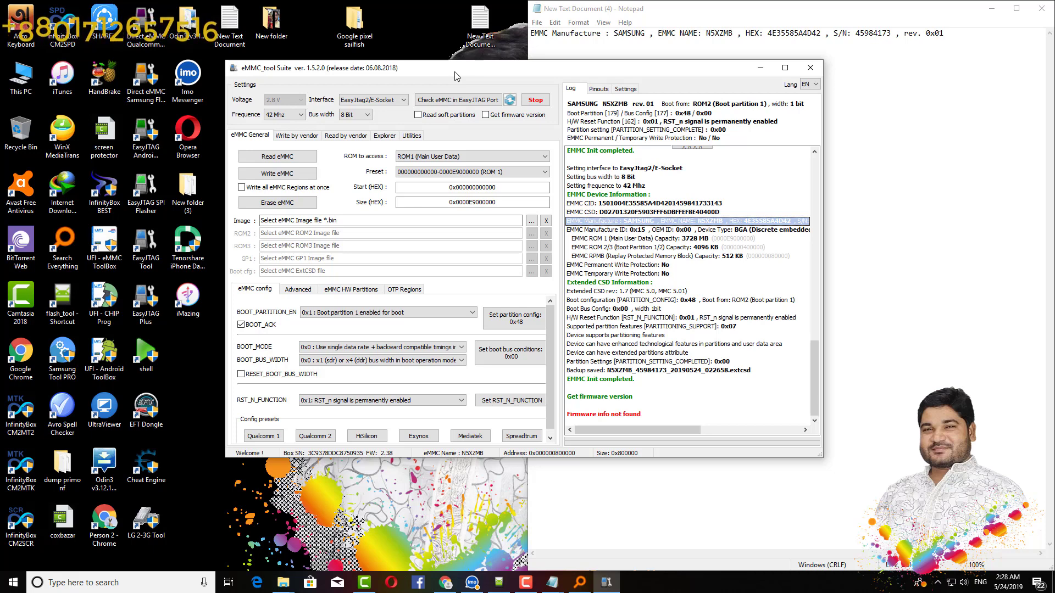
pyautogui.press('Tab')
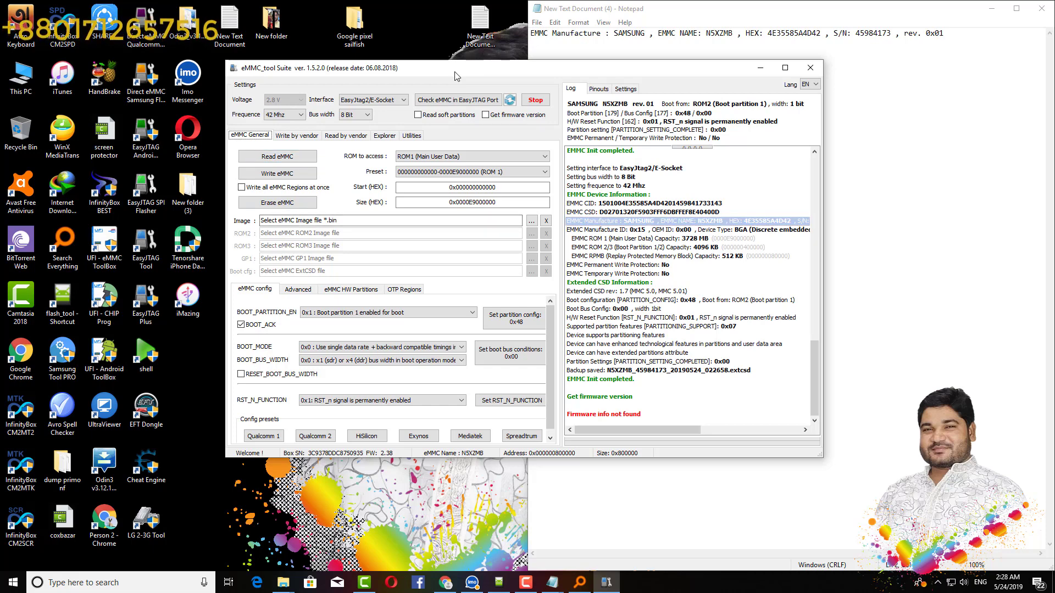
pyautogui.click(298, 290)
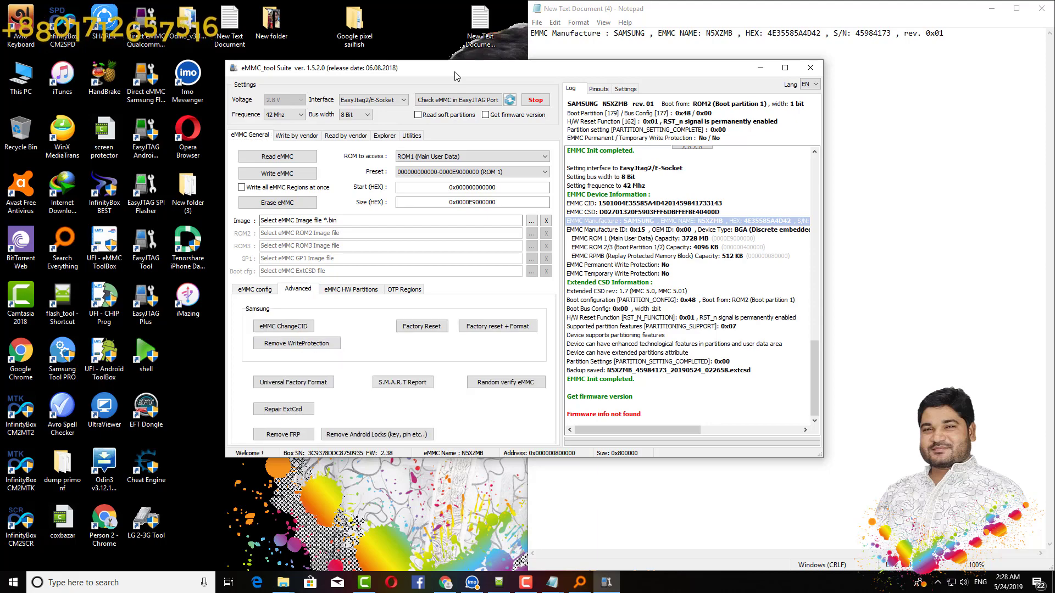
pyautogui.click(498, 326)
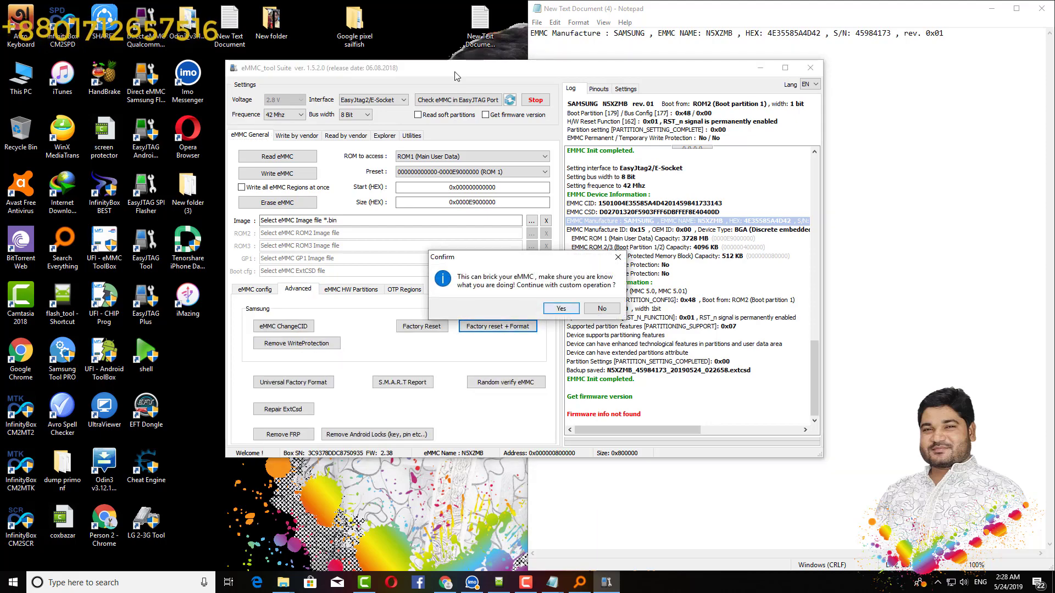
pyautogui.click(561, 309)
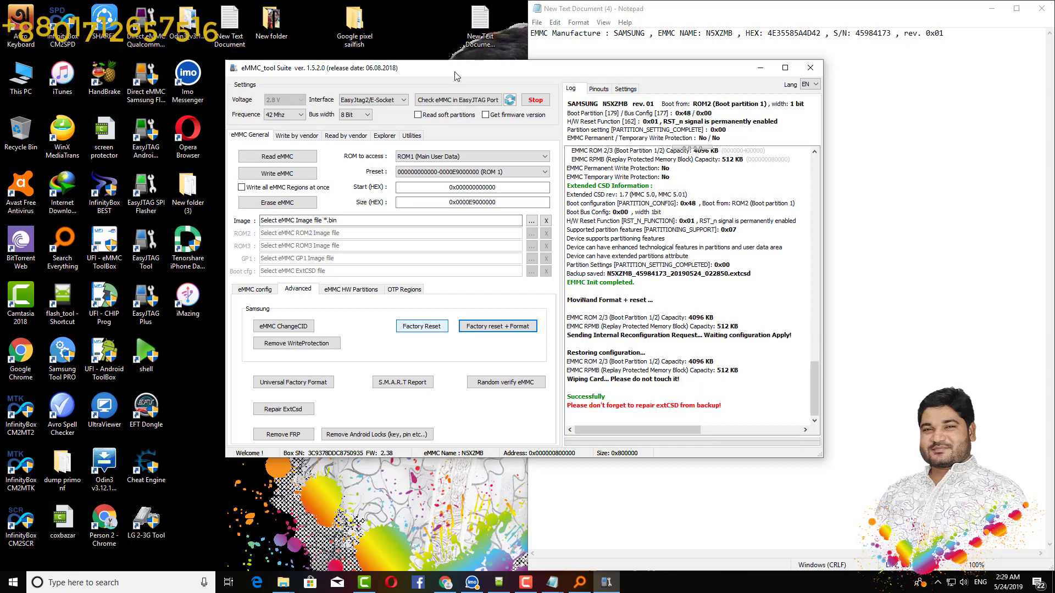
# Run the Samsung Factory Reset on the eMMC chip and accept the confirmation.
pyautogui.click(422, 326)
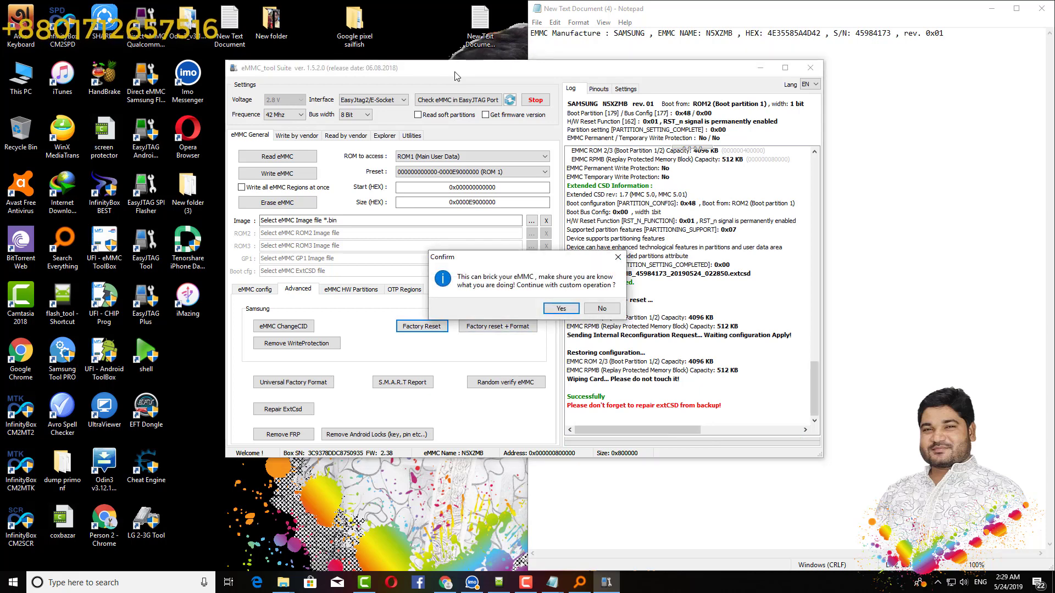
pyautogui.click(561, 309)
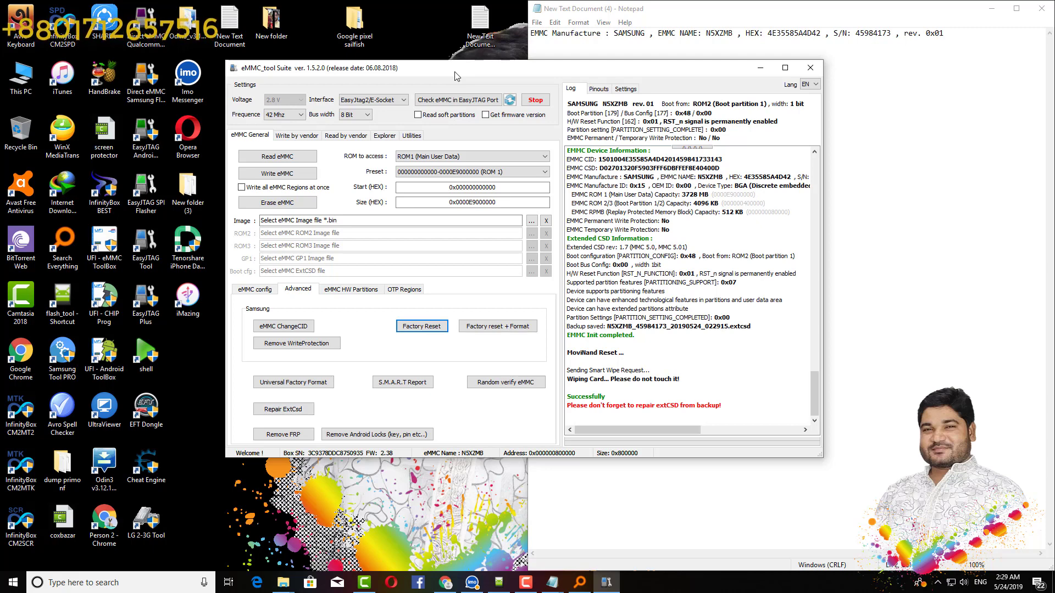
# Open the CID changer for the Samsung eMMC and set the manufacturer ID to SKHYNIX.
pyautogui.moveTo(454, 70); pyautogui.dragTo(411, 86)
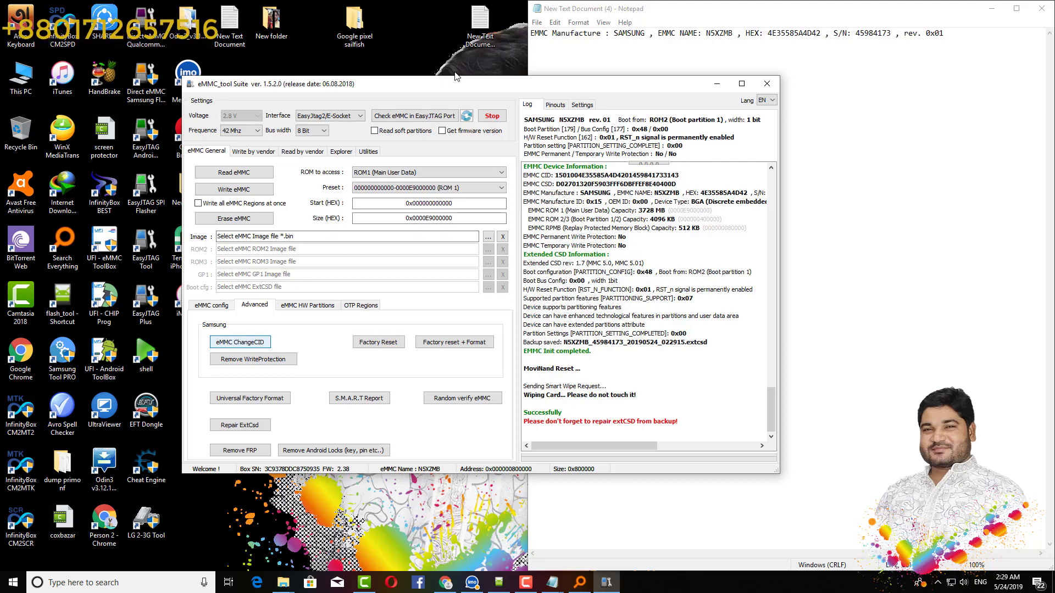
pyautogui.click(240, 343)
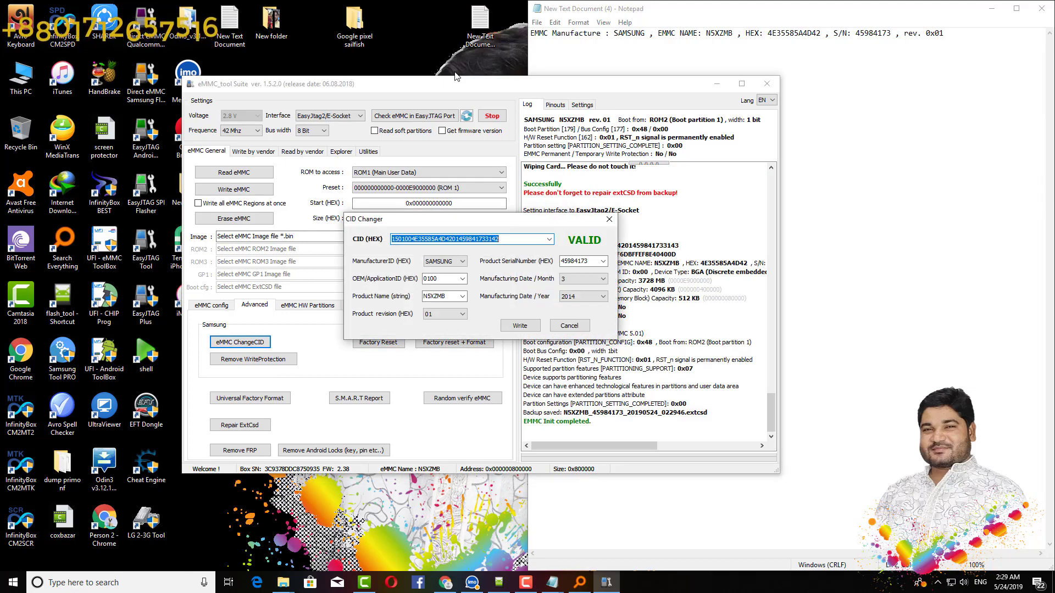
pyautogui.click(459, 261)
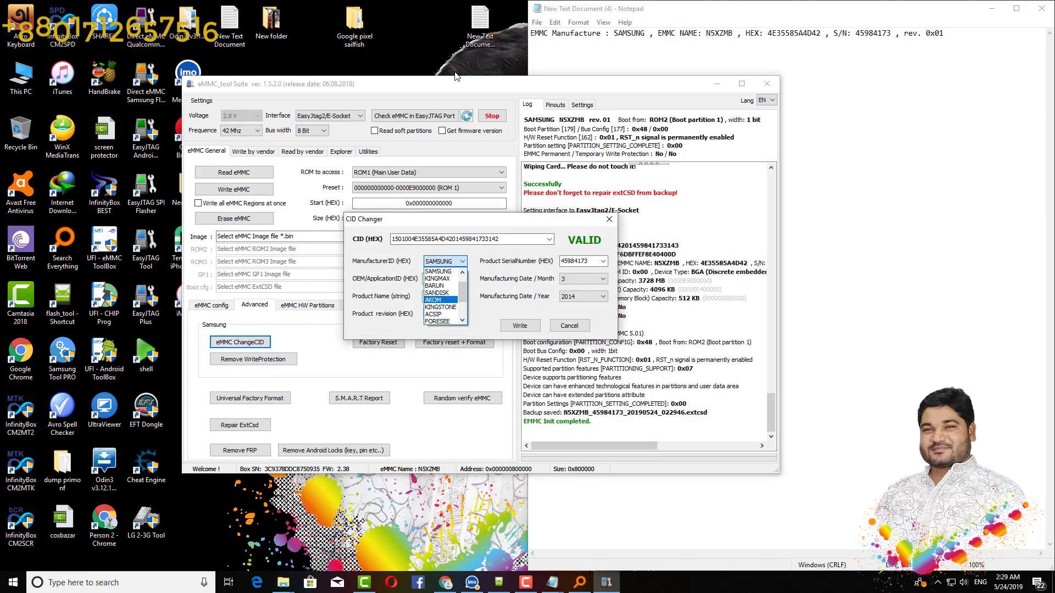
pyautogui.press('Down')
pyautogui.press('Down')
pyautogui.press('Down')
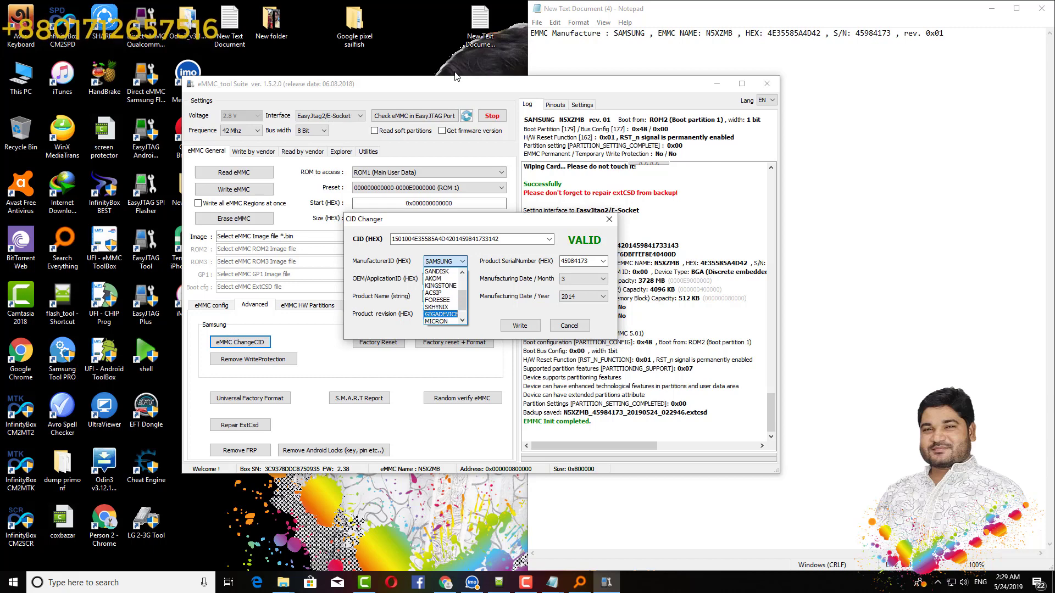
pyautogui.press('Return')
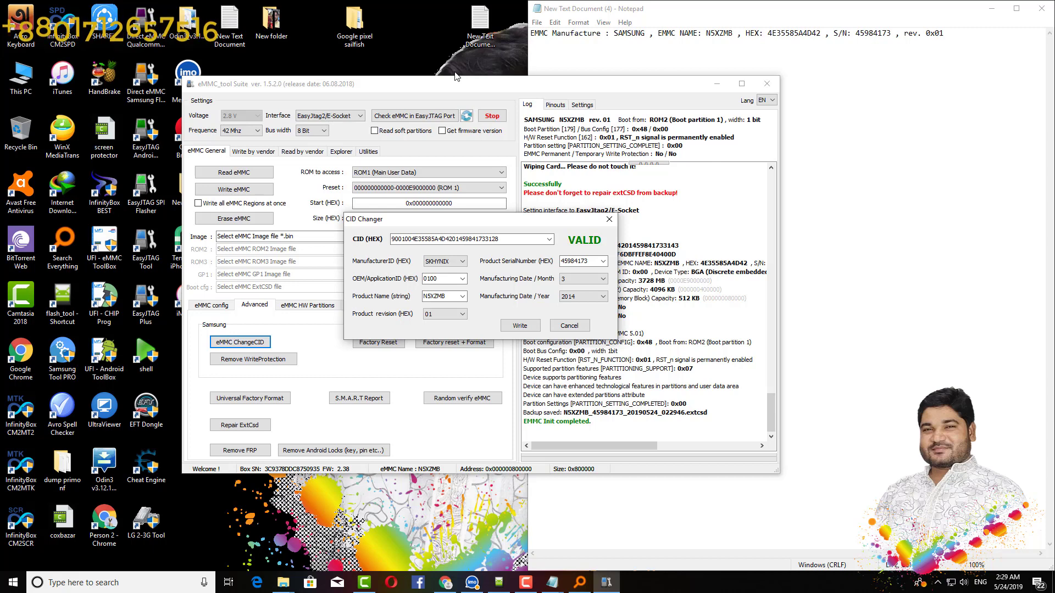
# Look through the preset product names offered for the SKHYNIX manufacturer in the CID changer.
pyautogui.hotkey('alt', 'Tab')
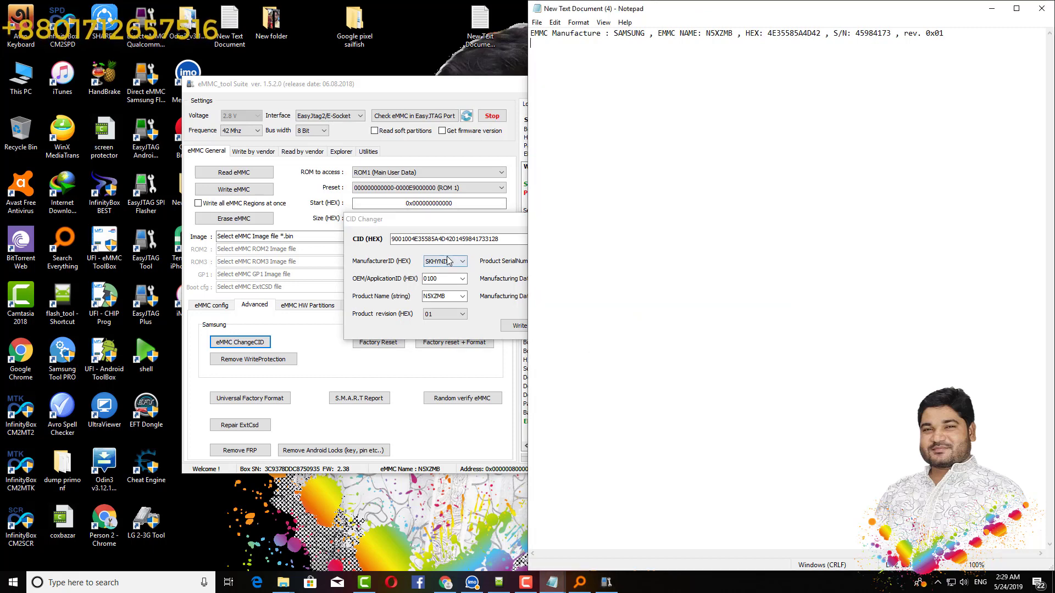
pyautogui.click(462, 297)
pyautogui.click(462, 298)
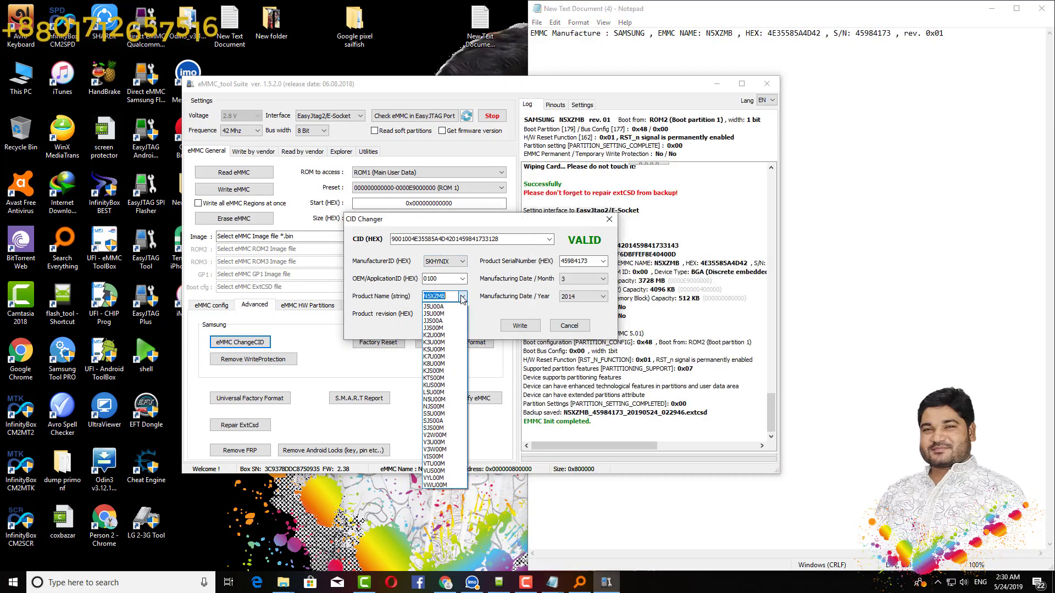
pyautogui.press('Down')
pyautogui.press('Down')
pyautogui.press('Down')
pyautogui.press('Down')
pyautogui.press('Down')
pyautogui.press('Down')
pyautogui.press('Down')
pyautogui.press('Down')
pyautogui.press('Down')
pyautogui.press('Down')
pyautogui.press('Down')
pyautogui.press('Down')
pyautogui.press('Down')
pyautogui.press('Down')
pyautogui.press('Down')
pyautogui.press('Down')
pyautogui.press('Down')
pyautogui.press('Down')
pyautogui.press('Down')
pyautogui.press('Down')
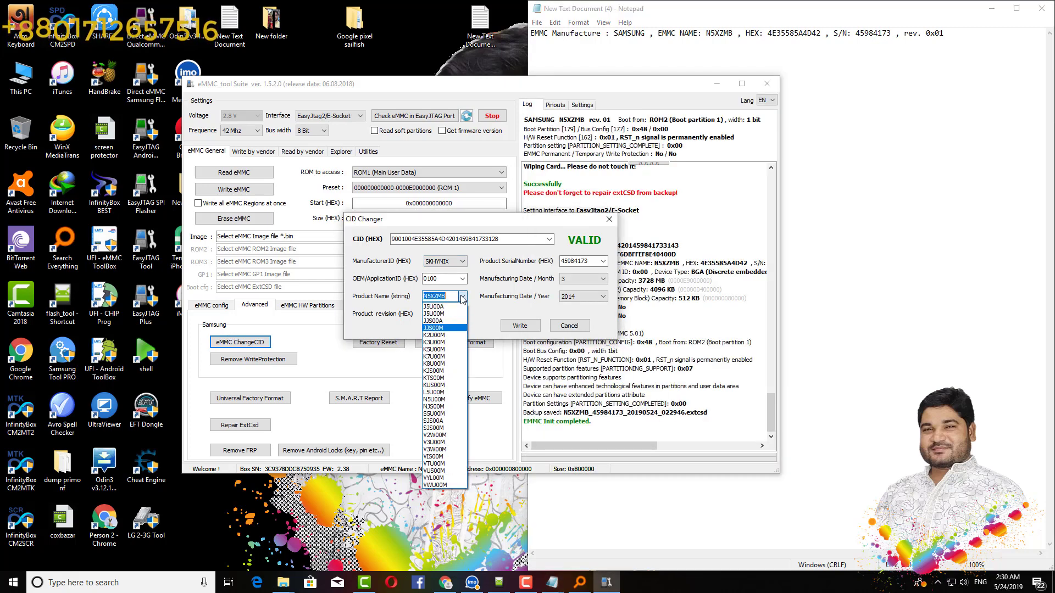
pyautogui.press('Up')
pyautogui.press('Up')
pyautogui.press('Up')
pyautogui.press('Up')
pyautogui.press('Up')
pyautogui.press('Up')
pyautogui.press('Up')
pyautogui.press('Up')
pyautogui.press('Up')
pyautogui.press('Up')
pyautogui.press('Up')
pyautogui.press('Up')
pyautogui.press('Up')
pyautogui.press('Up')
pyautogui.press('Up')
pyautogui.press('Up')
pyautogui.press('Up')
pyautogui.press('Up')
pyautogui.press('Up')
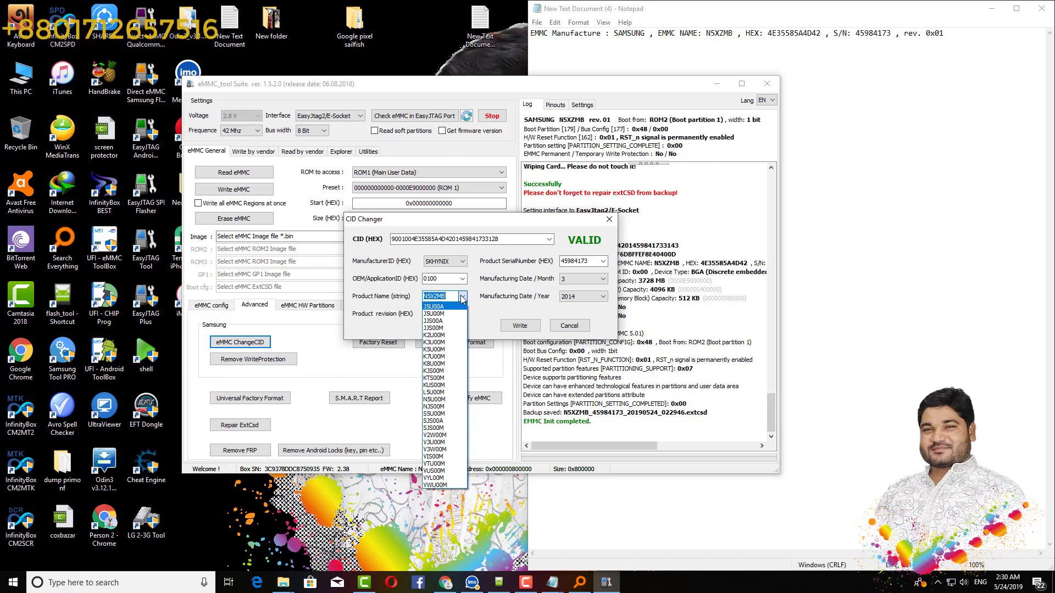
pyautogui.press('Down')
pyautogui.press('Down')
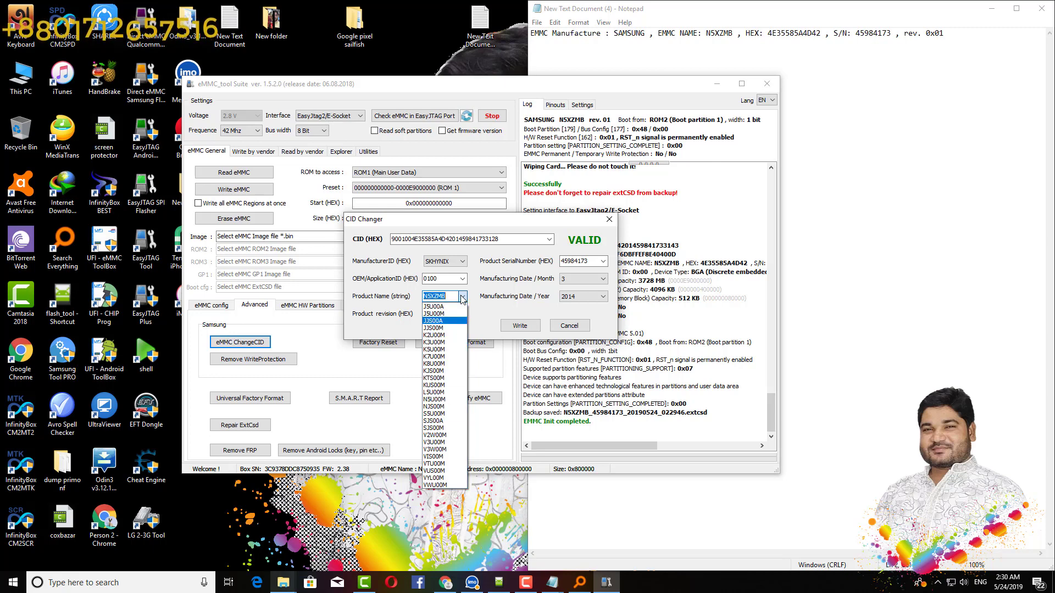
# Switch to Notepad's New Text Document (2), copy H4G1d from the saved backup's file name, and minimize that document.
pyautogui.moveTo(283, 582)
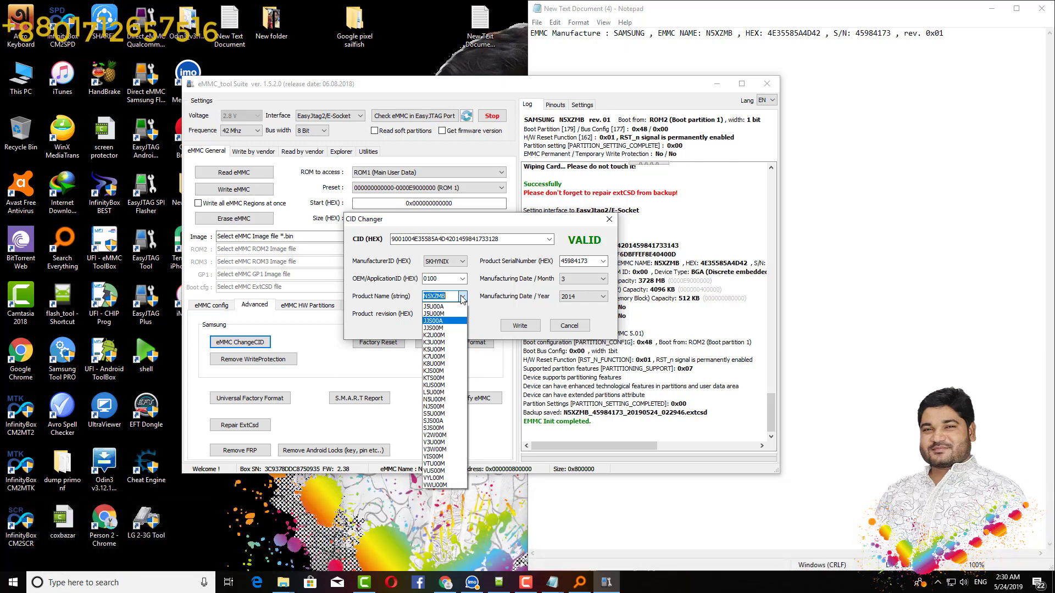
pyautogui.moveTo(552, 582)
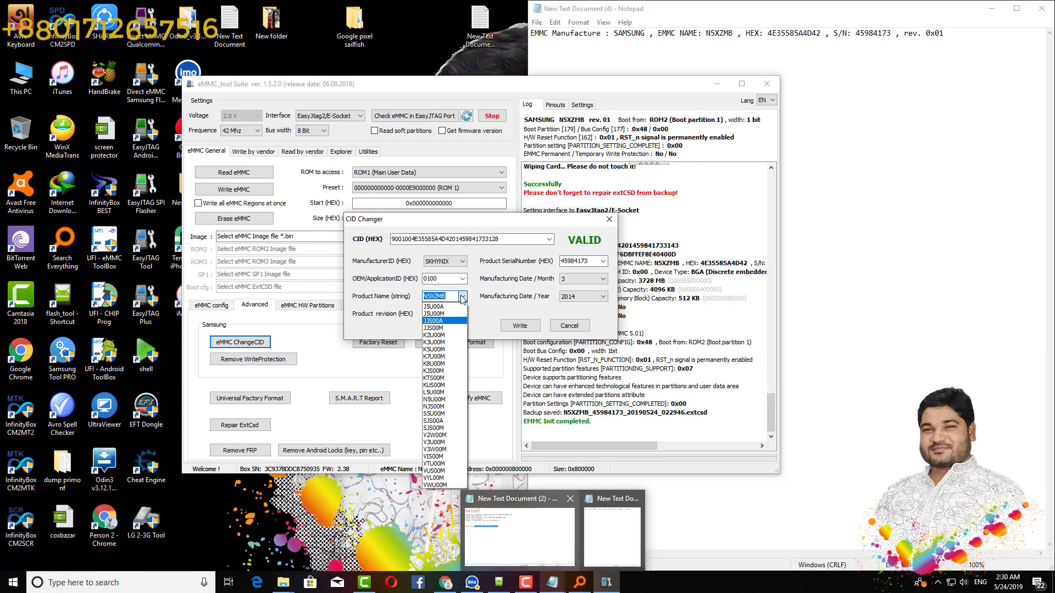
pyautogui.moveTo(519, 536)
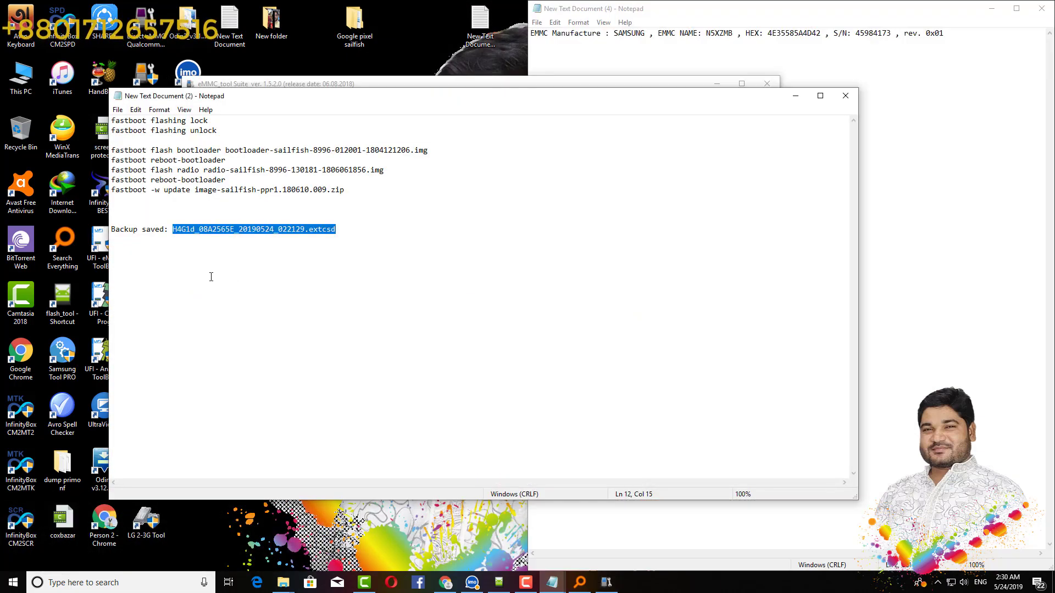
pyautogui.click(200, 262)
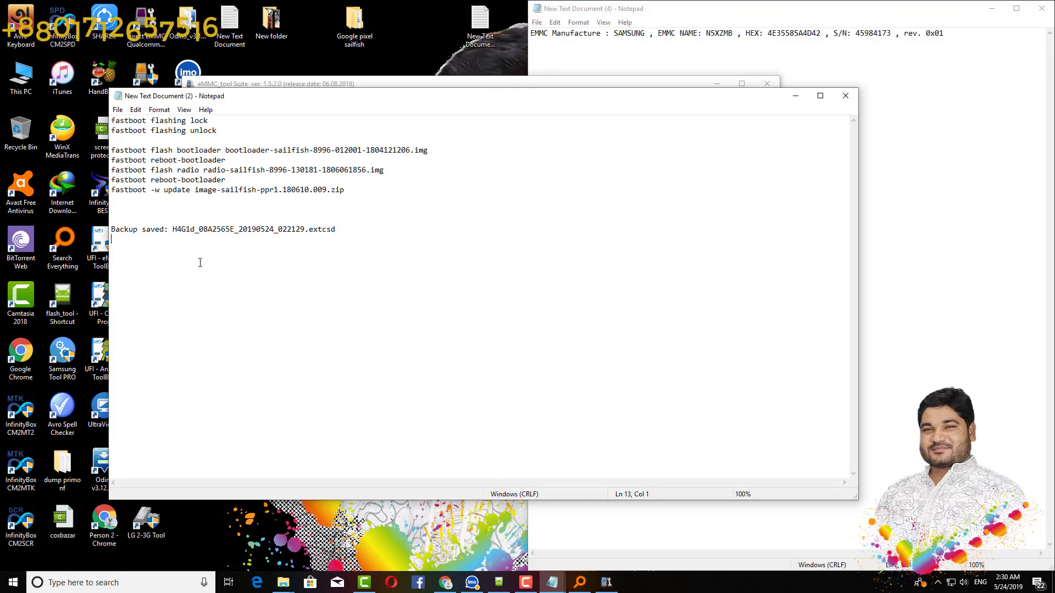
pyautogui.rightClick(177, 231)
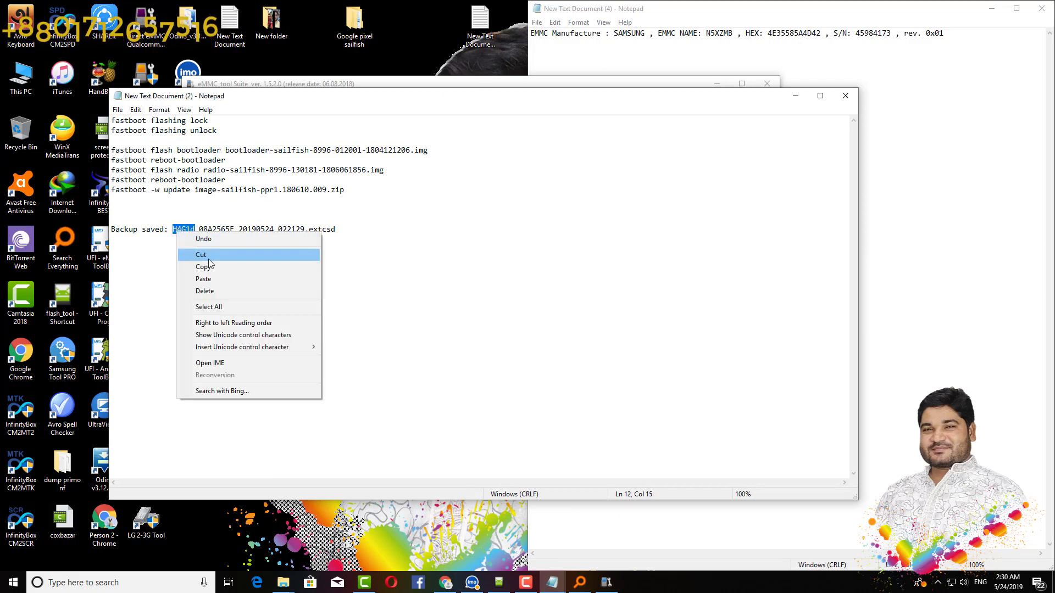
pyautogui.click(212, 267)
pyautogui.click(794, 96)
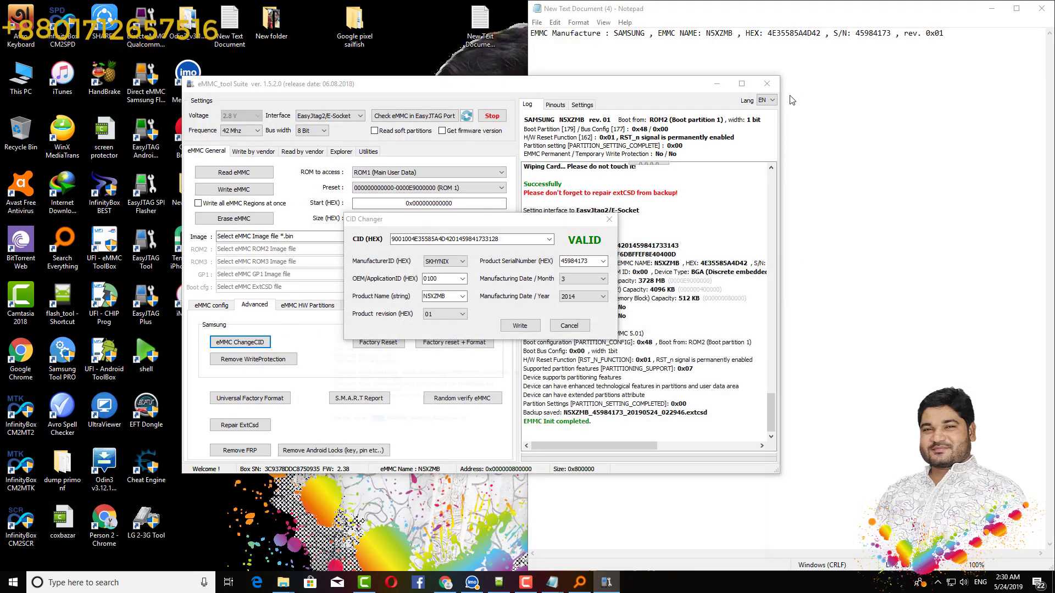
# Replace the product name in the CID changer with the copied text plus 0, making H4G1d0, and write the new CID.
pyautogui.hotkey('ctrl', 'a')
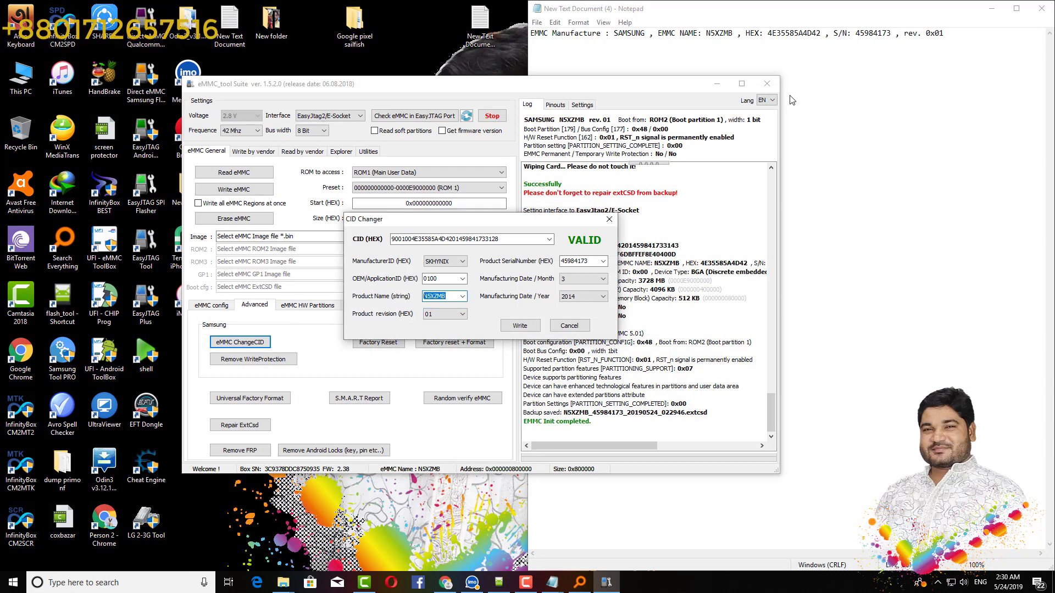
pyautogui.rightClick(455, 297)
pyautogui.click(484, 345)
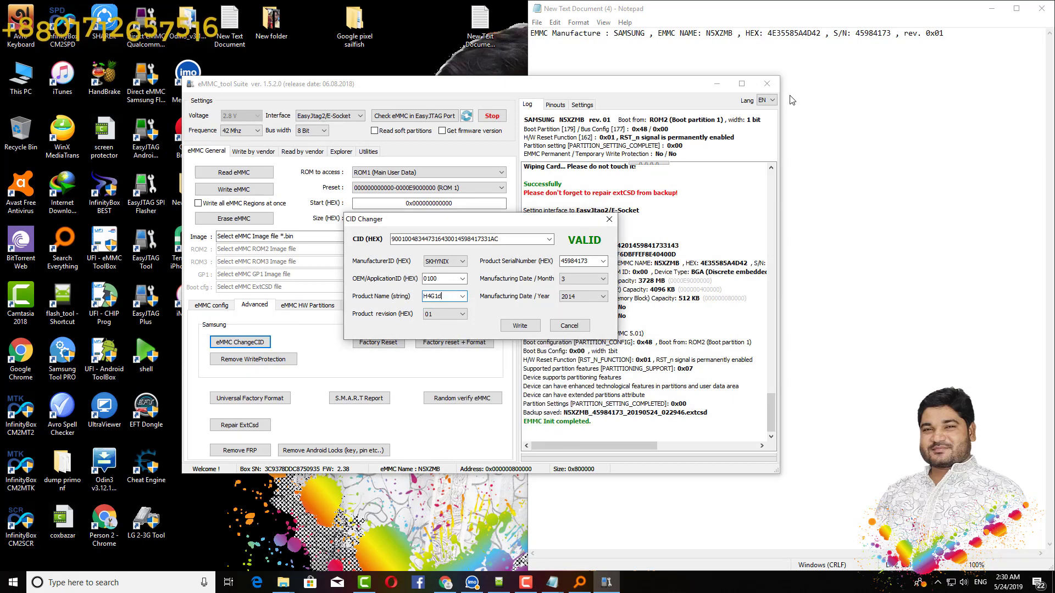
pyautogui.write('0')
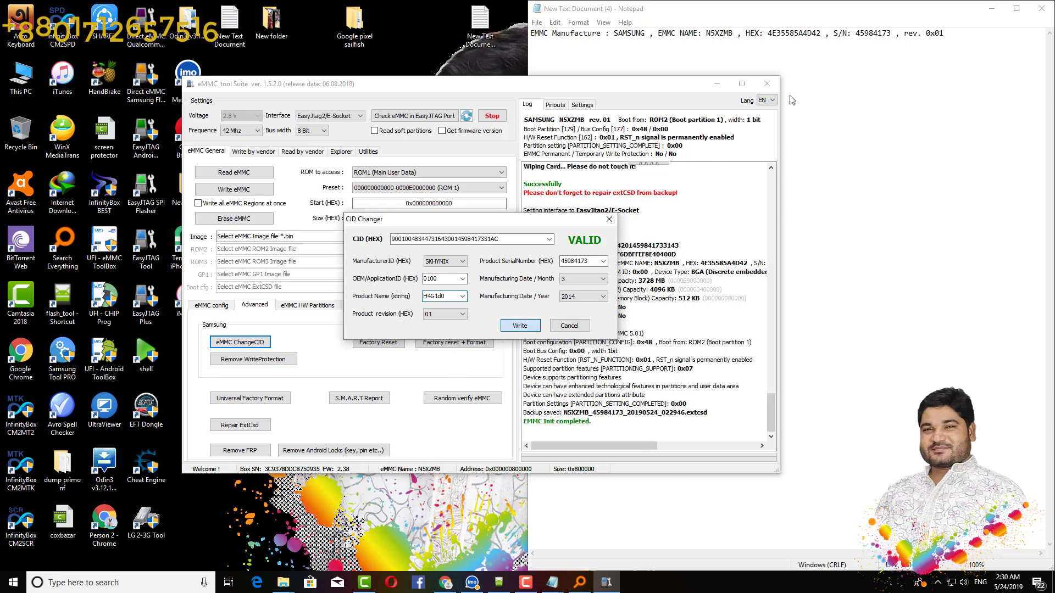
pyautogui.press('Return')
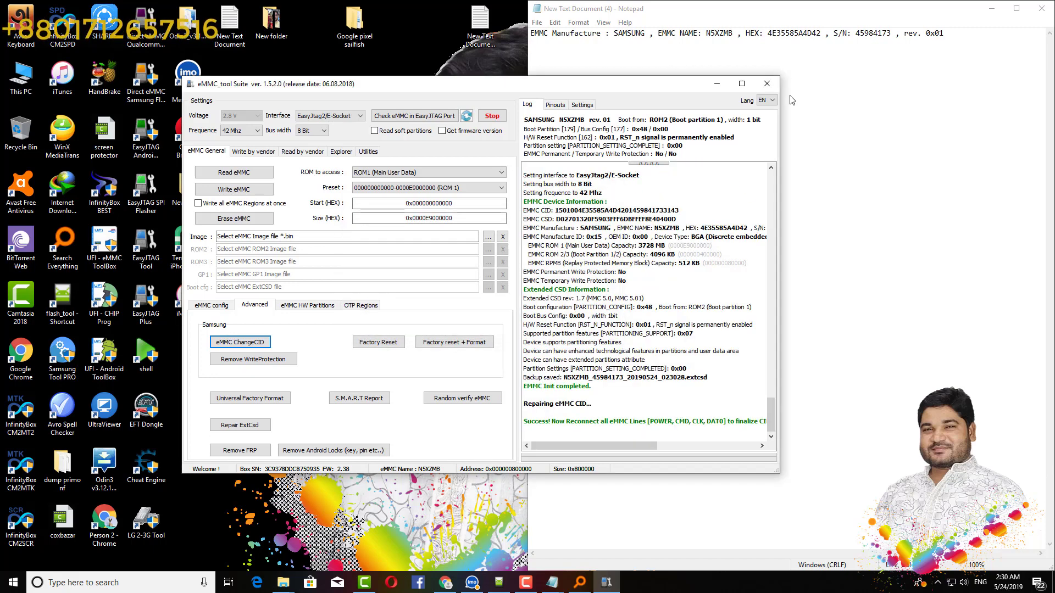
# Apply the Mediatek boot configuration preset to the eMMC and return to the general eMMC read and write options.
pyautogui.click(212, 305)
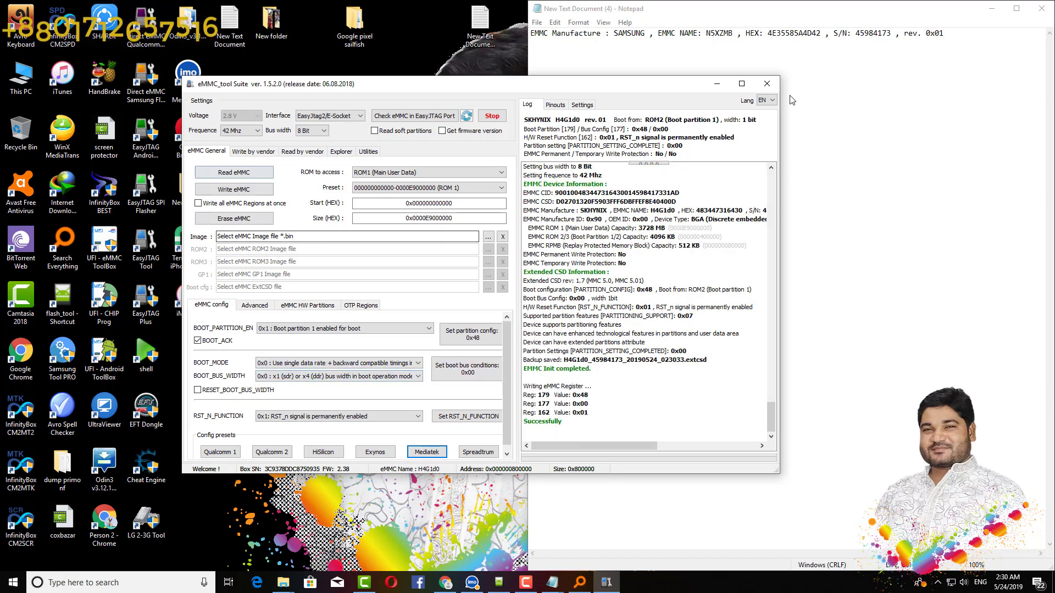
pyautogui.click(254, 151)
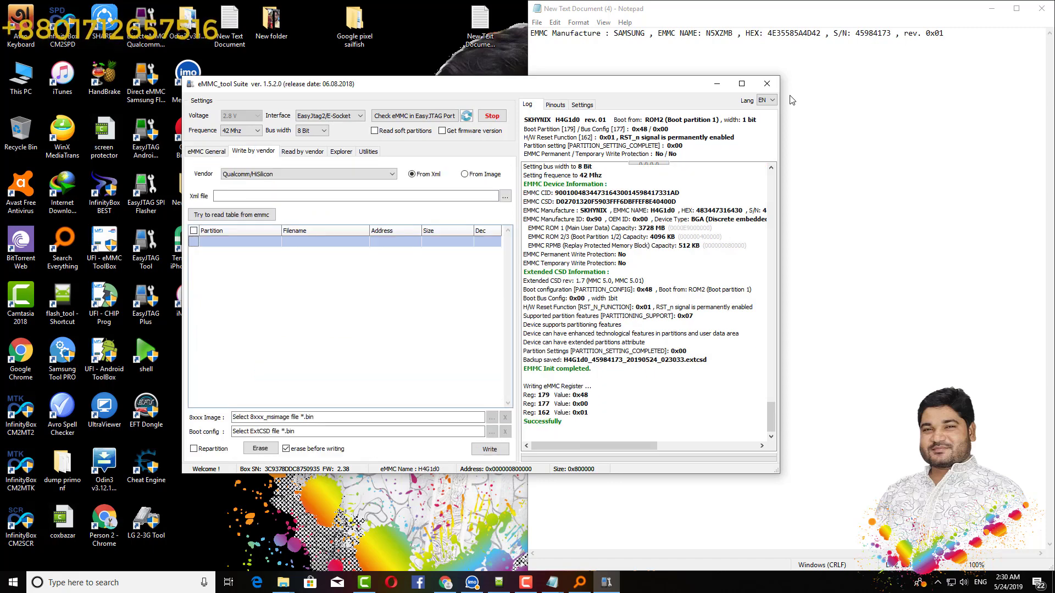
pyautogui.click(207, 152)
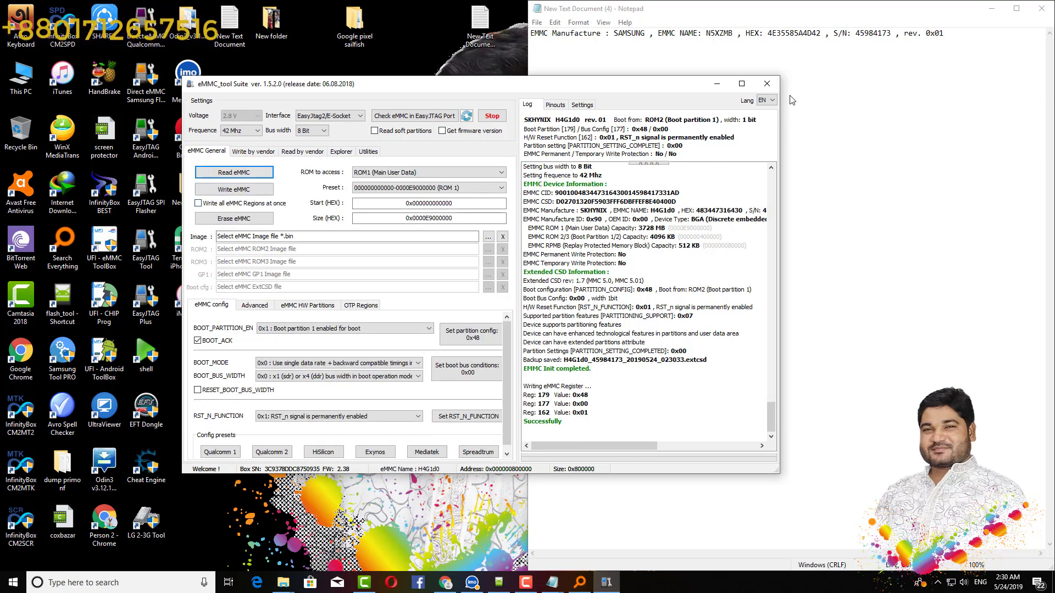
# Set the ROM to access to ROM2 (Boot Partition 1).
pyautogui.click(429, 173)
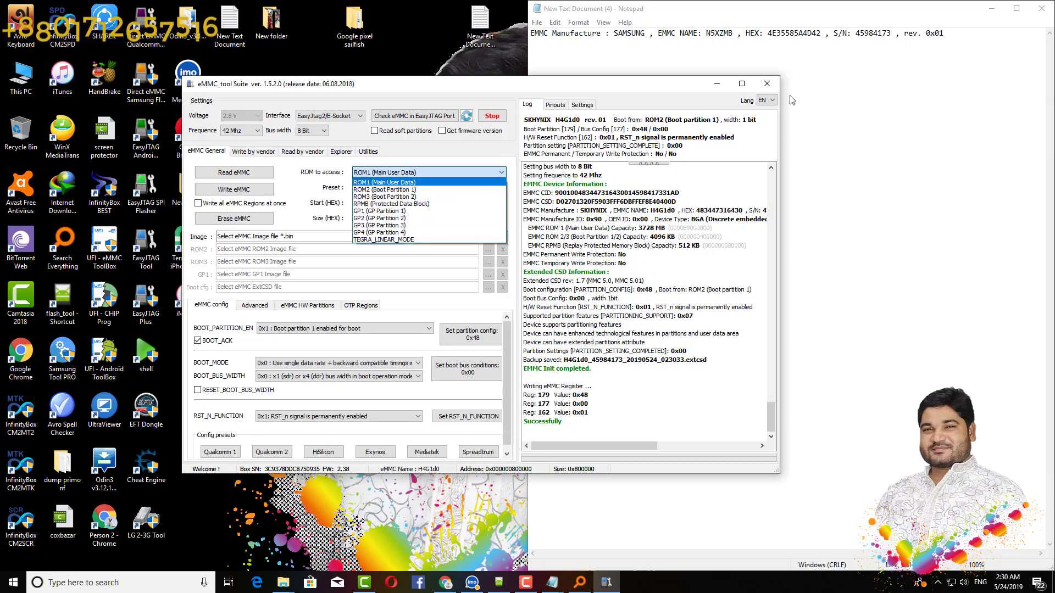
pyautogui.press('Down')
pyautogui.click(385, 190)
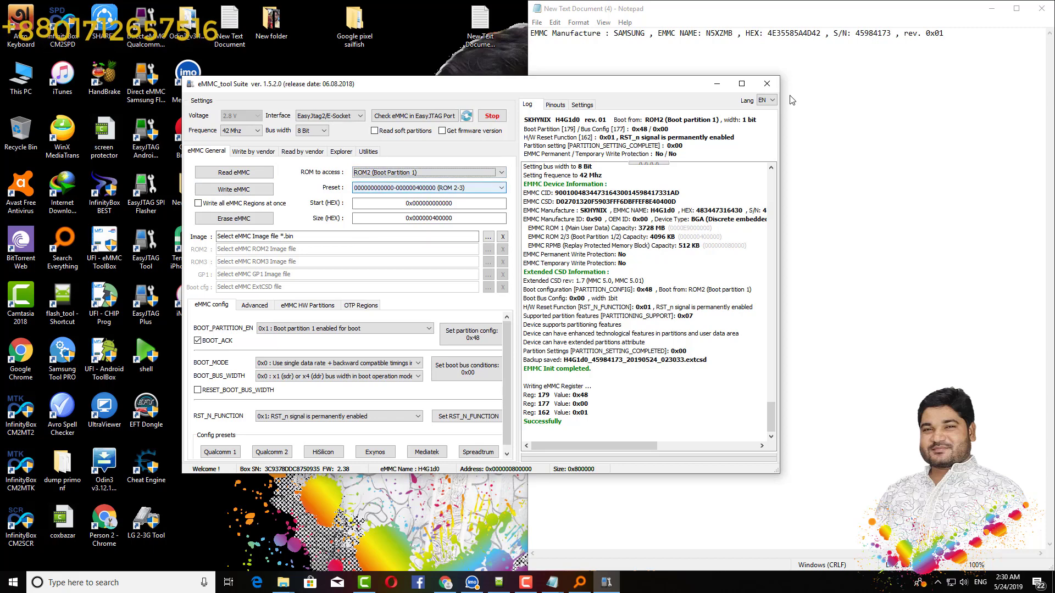
pyautogui.click(489, 237)
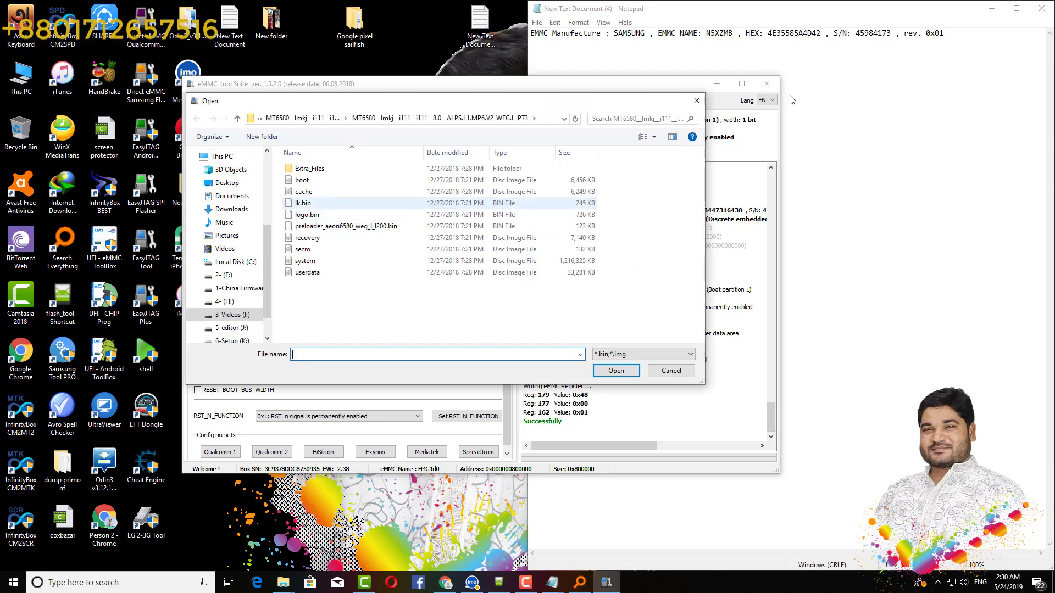
pyautogui.hotkey('alt', 'Up')
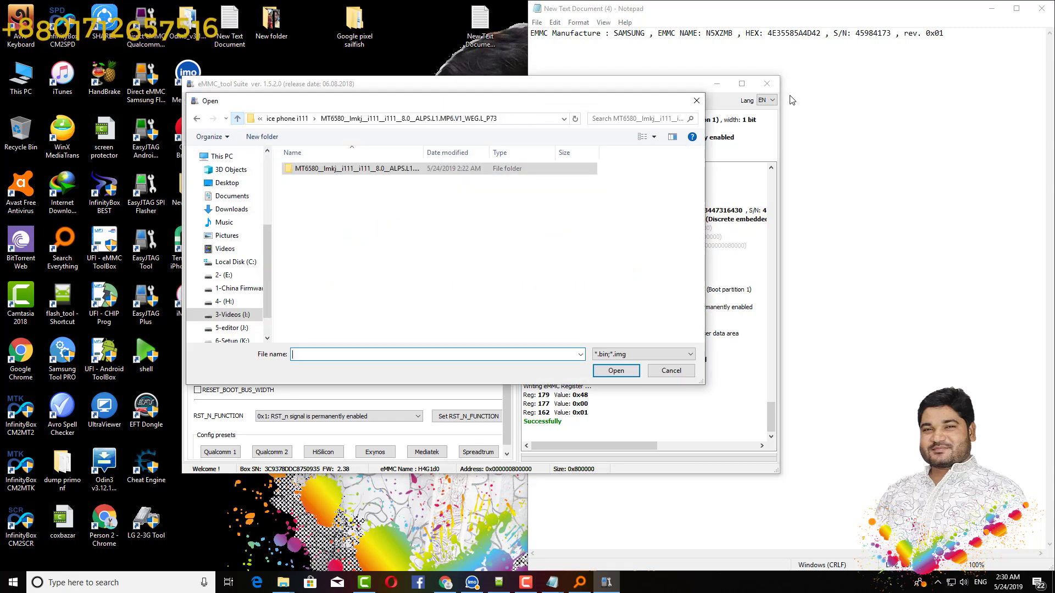
pyautogui.hotkey('alt', 'Up')
pyautogui.hotkey('alt', 'Up')
pyautogui.hotkey('alt', 'Up')
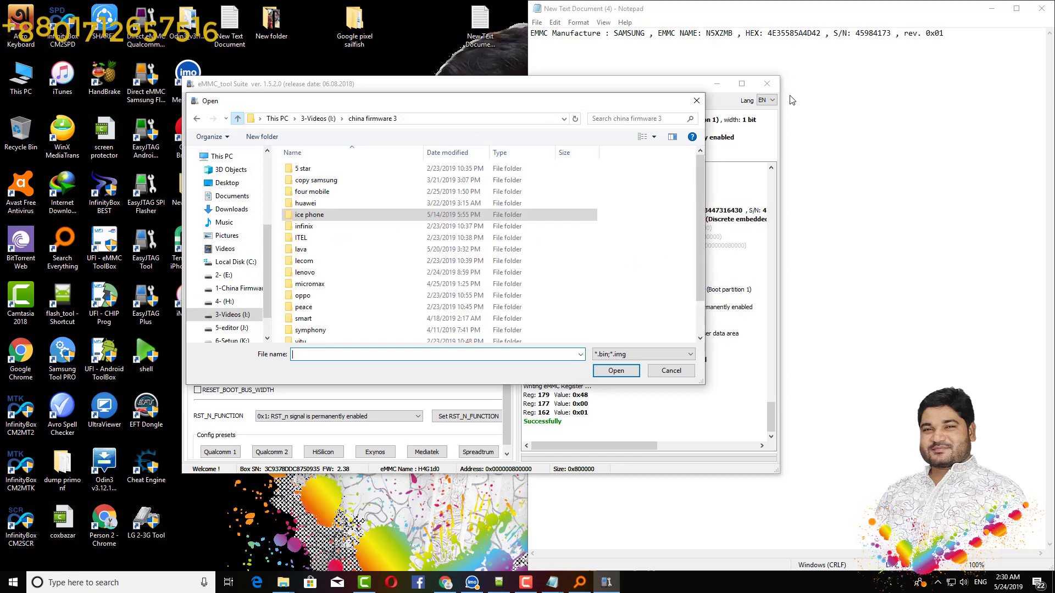
pyautogui.hotkey('alt', 'Up')
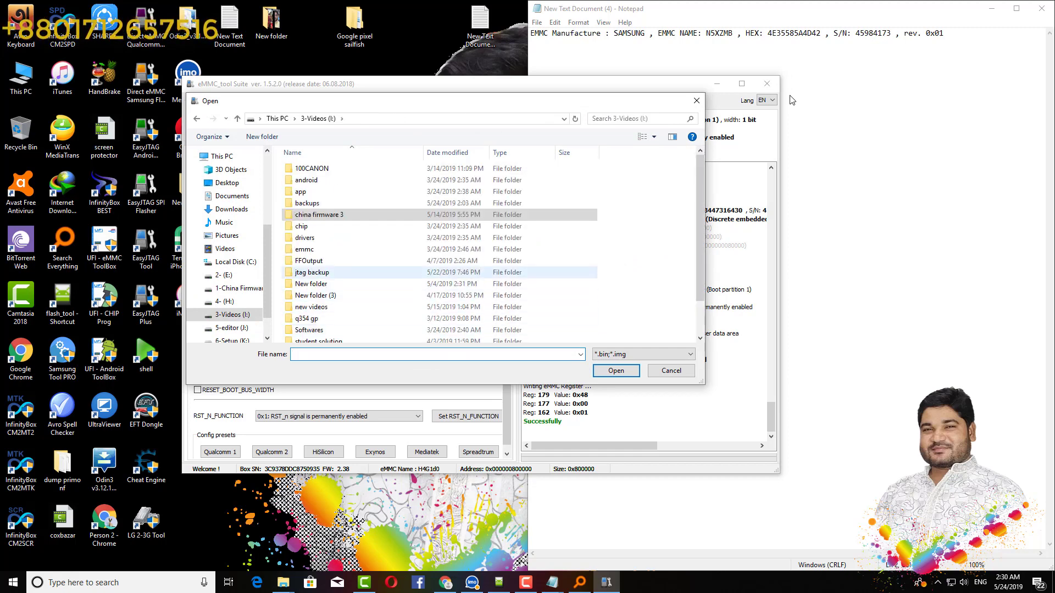
pyautogui.doubleClick(312, 272)
pyautogui.doubleClick(312, 169)
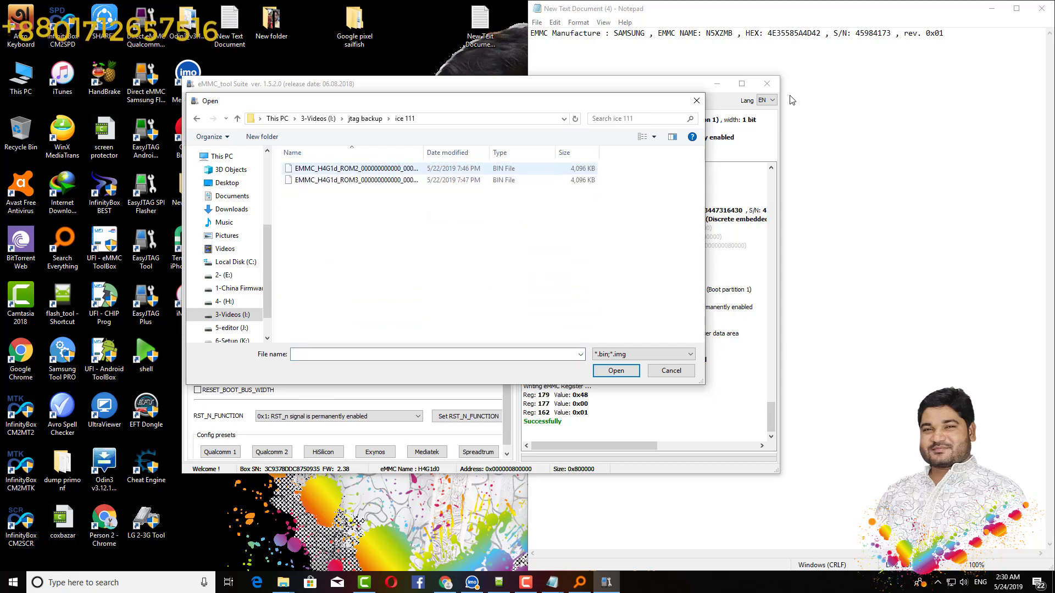
pyautogui.doubleClick(329, 169)
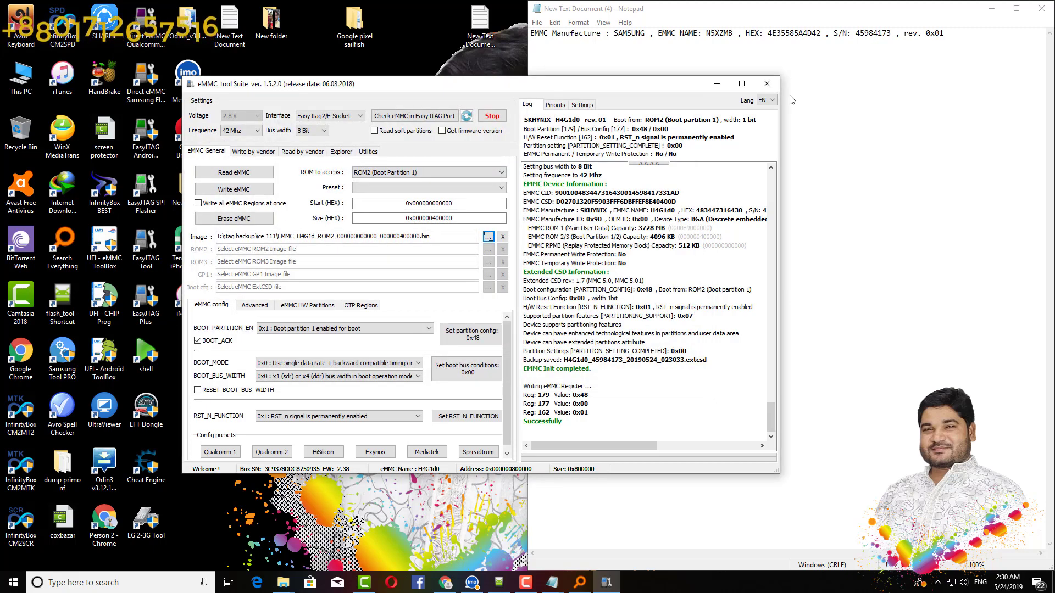
# Choose the 4 Mb size preset and write the loaded image to ROM2.
pyautogui.click(428, 188)
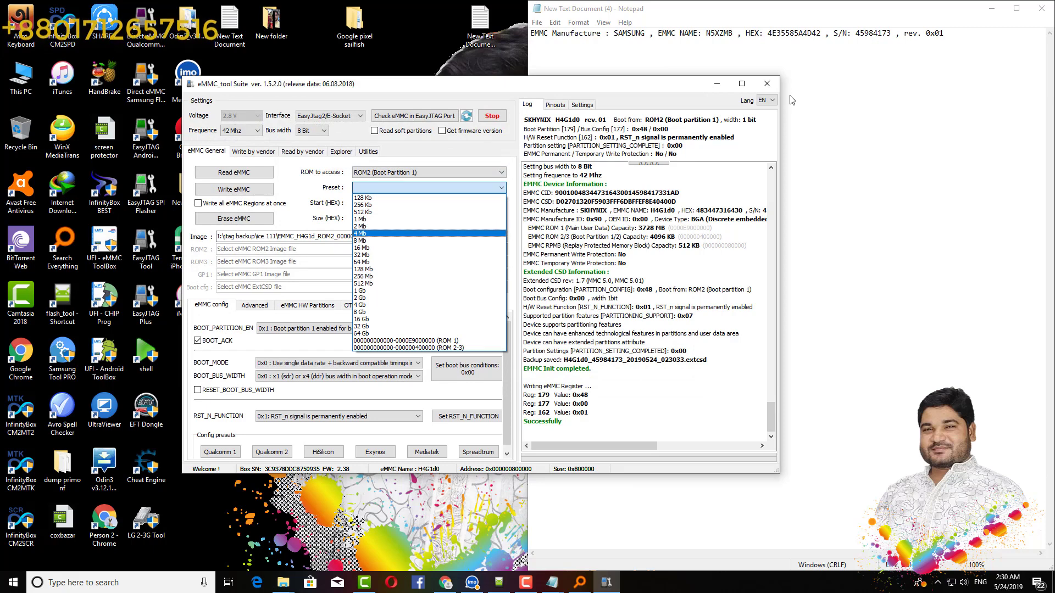
pyautogui.click(406, 233)
pyautogui.click(234, 189)
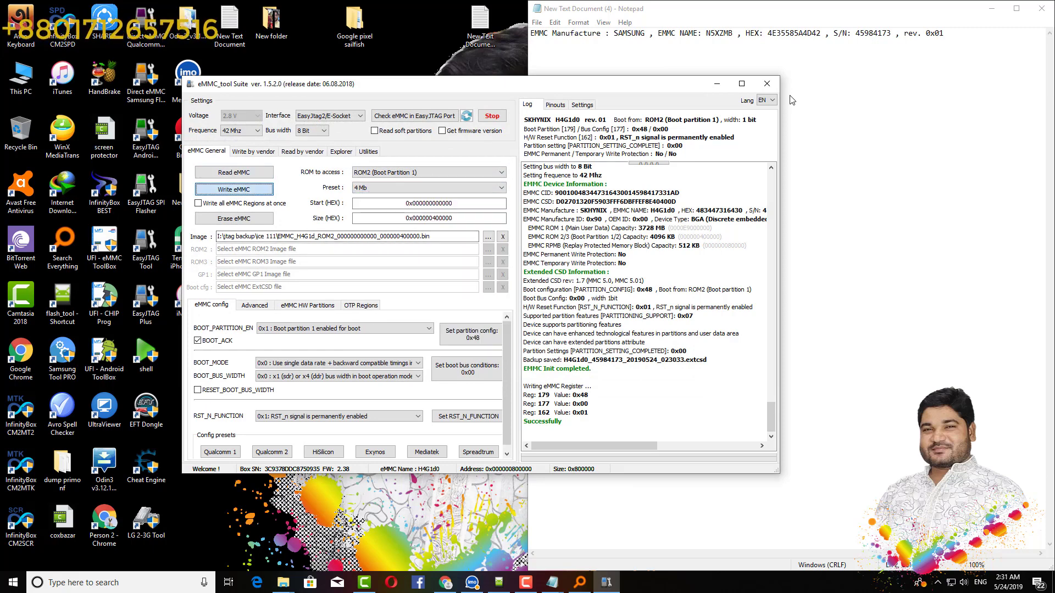
pyautogui.press('Return')
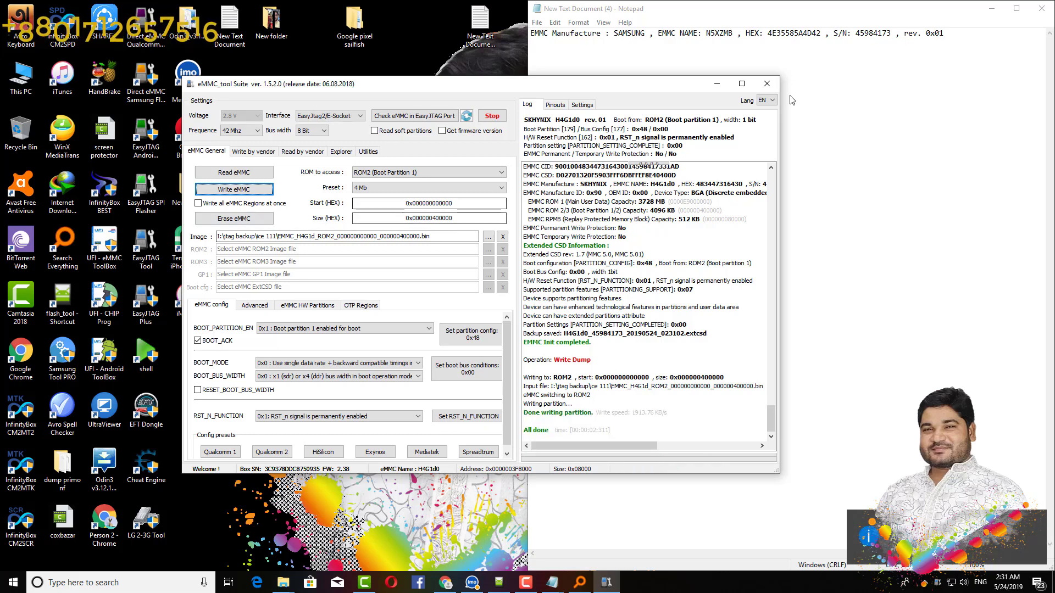
pyautogui.click(429, 172)
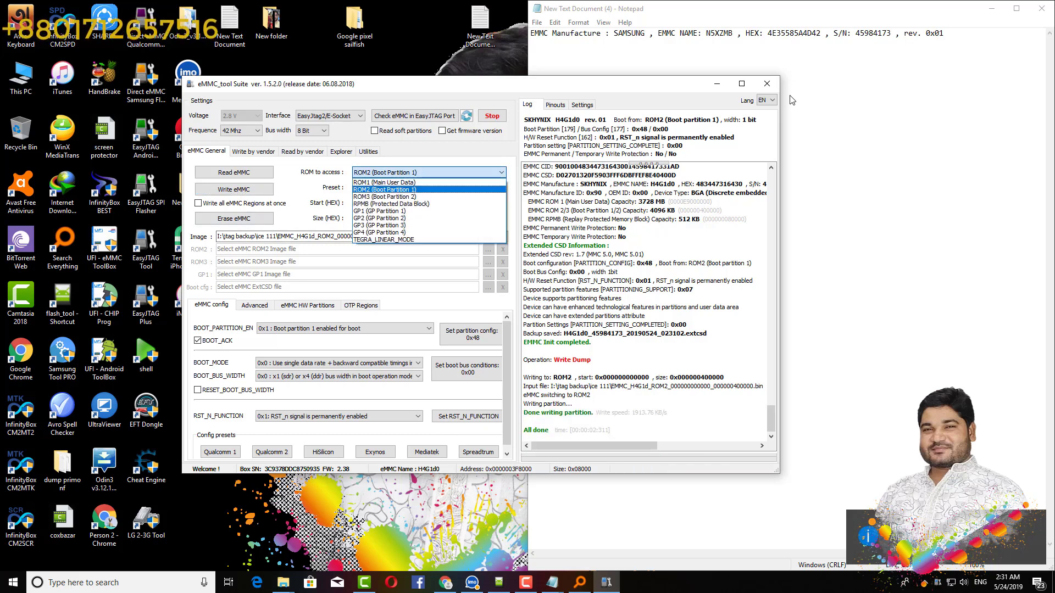
pyautogui.click(428, 189)
pyautogui.click(429, 172)
pyautogui.click(428, 197)
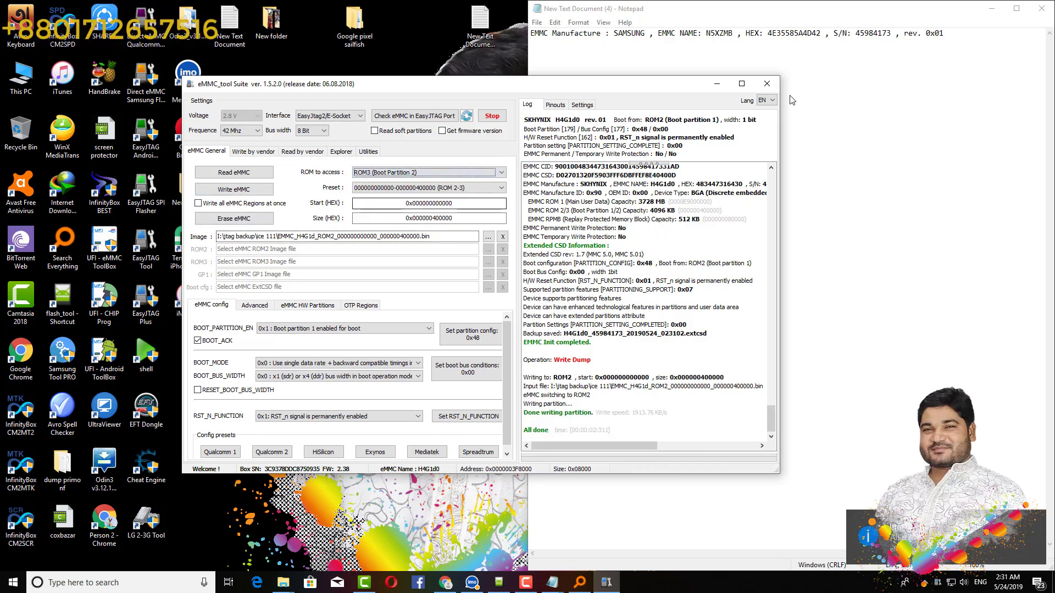
pyautogui.click(488, 236)
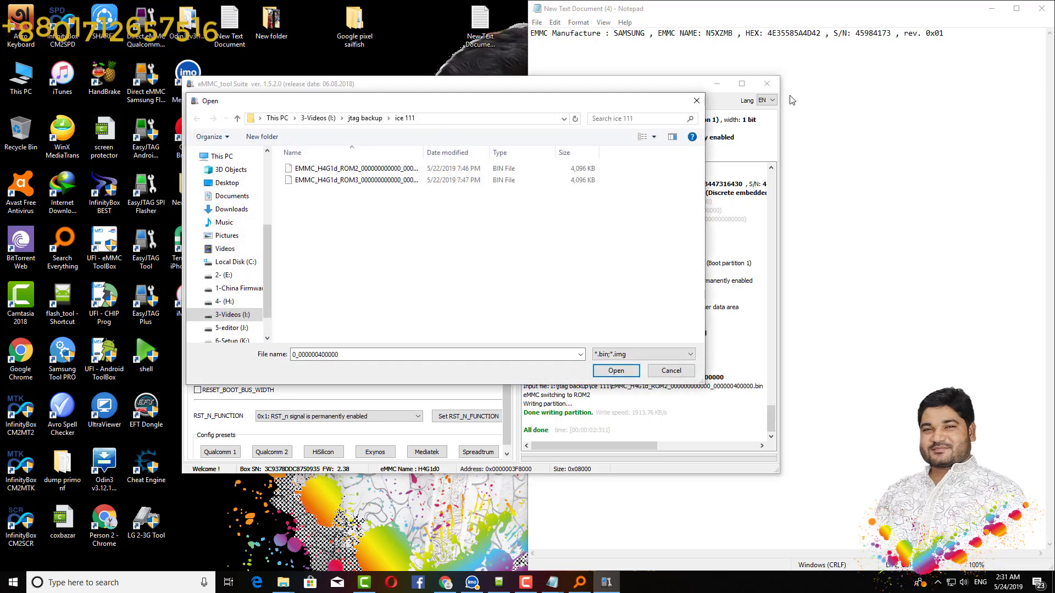
pyautogui.doubleClick(356, 180)
# Choose the 4 Mb size preset and write the loaded image to ROM3.
pyautogui.click(428, 188)
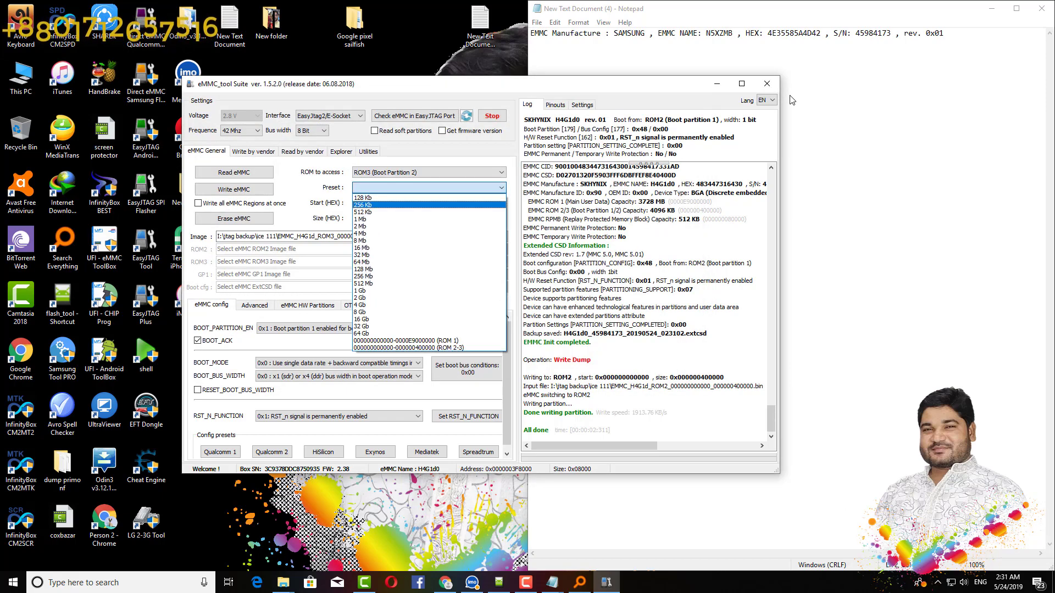
pyautogui.press('Down')
pyautogui.press('Down')
pyautogui.press('Down')
pyautogui.press('Down')
pyautogui.press('Return')
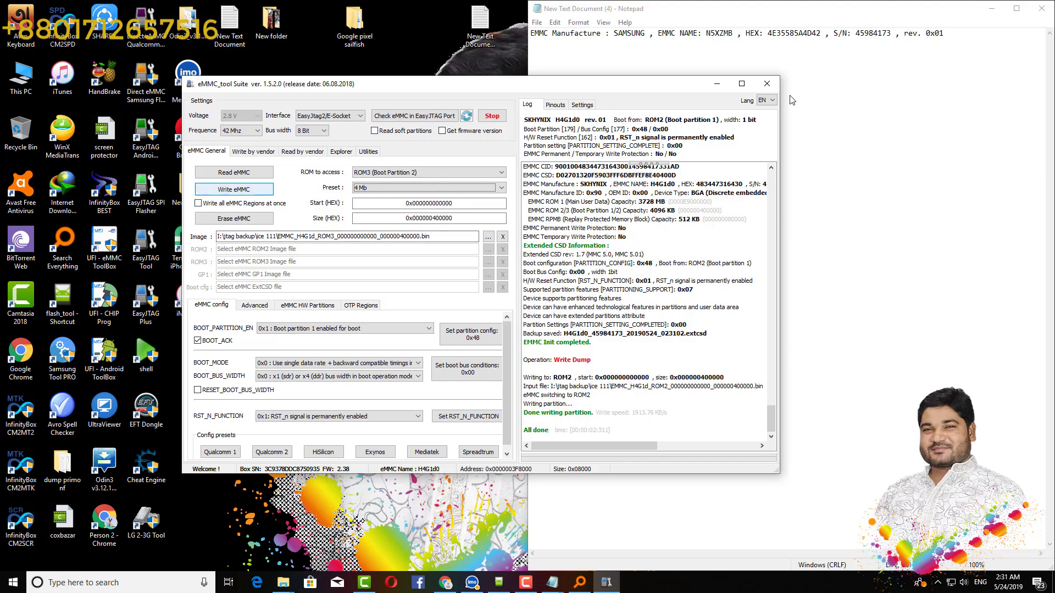
pyautogui.click(234, 190)
pyautogui.press('Return')
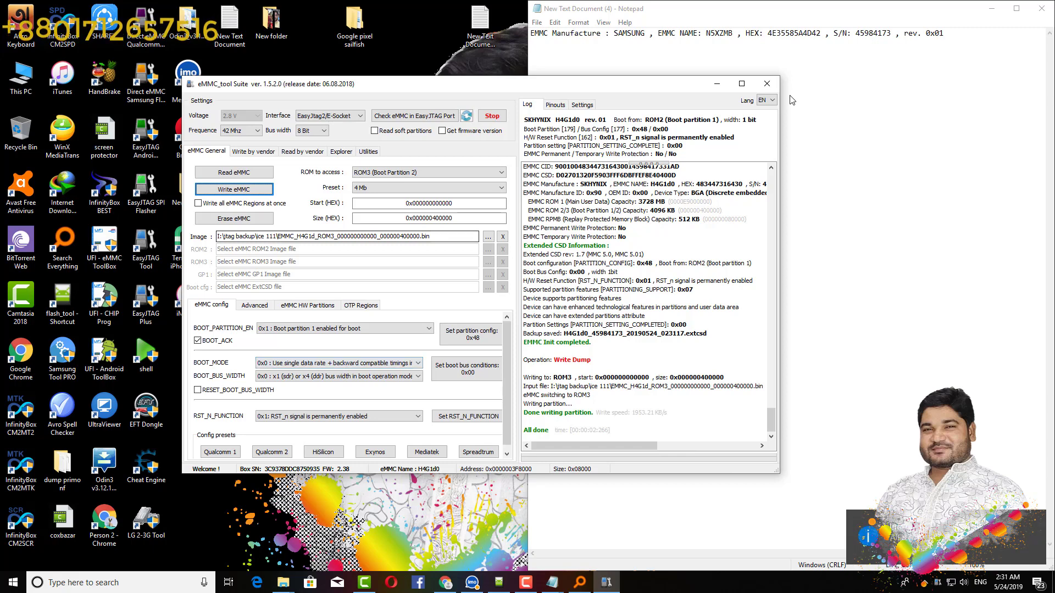
# Switch to writing the eMMC by vendor.
pyautogui.hotkey('ctrl', 'Tab')
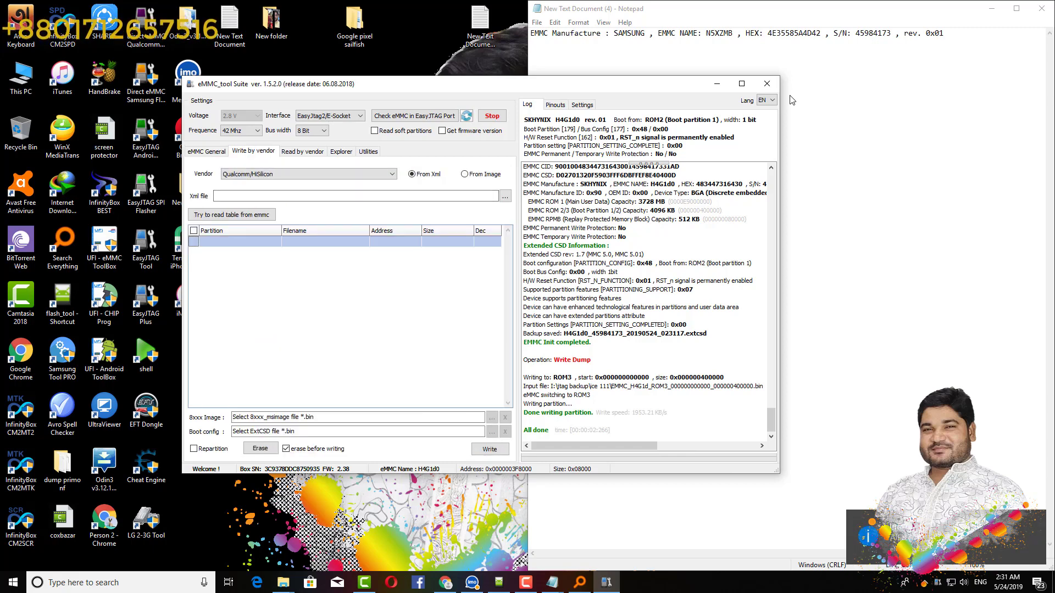
pyautogui.click(505, 196)
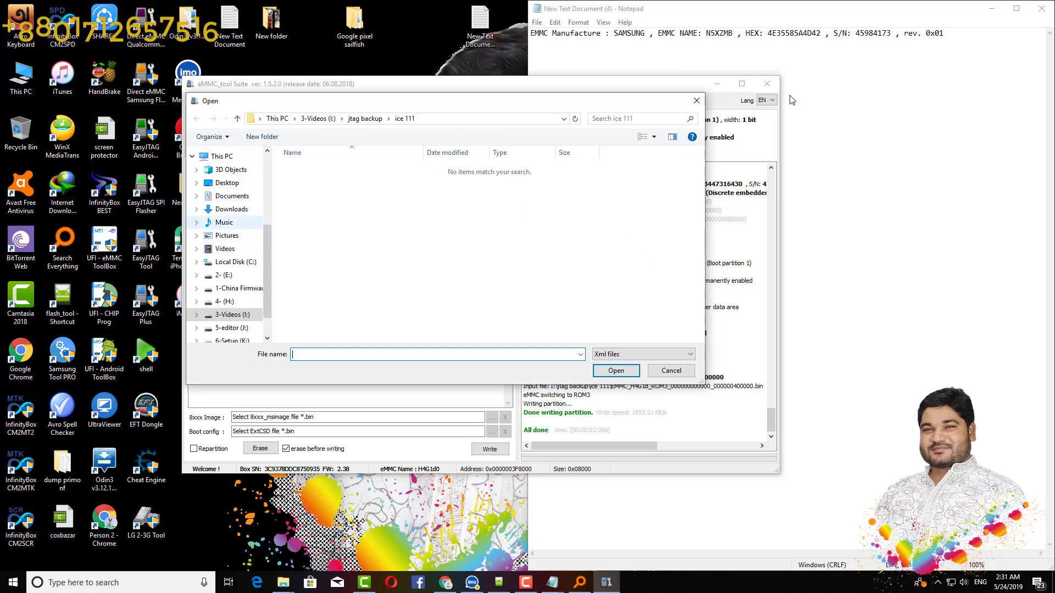
pyautogui.click(232, 315)
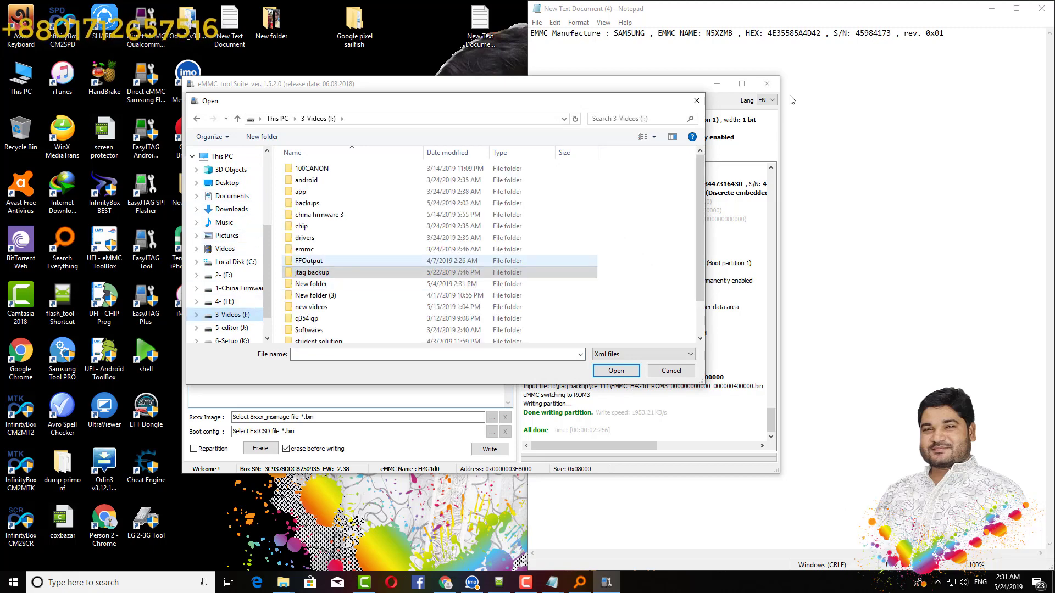
pyautogui.doubleClick(321, 215)
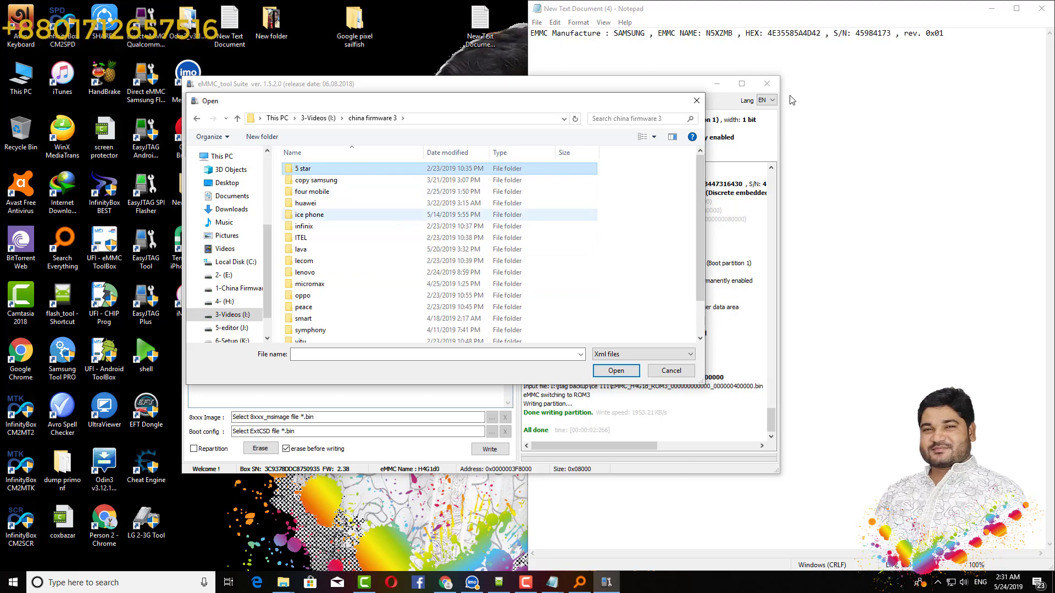
pyautogui.doubleClick(310, 215)
pyautogui.doubleClick(309, 168)
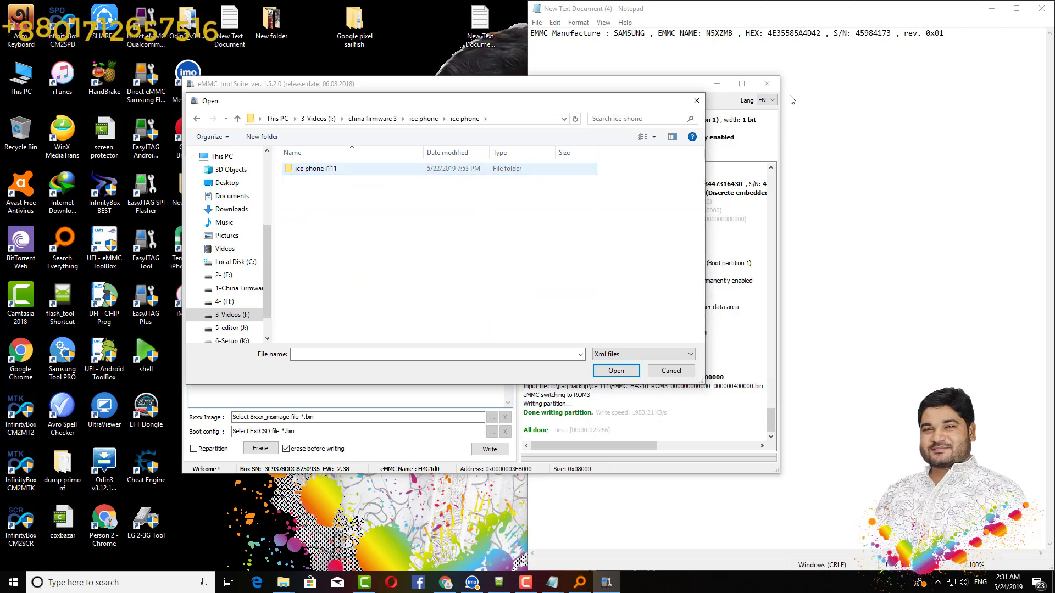
pyautogui.doubleClick(309, 168)
pyautogui.doubleClick(310, 168)
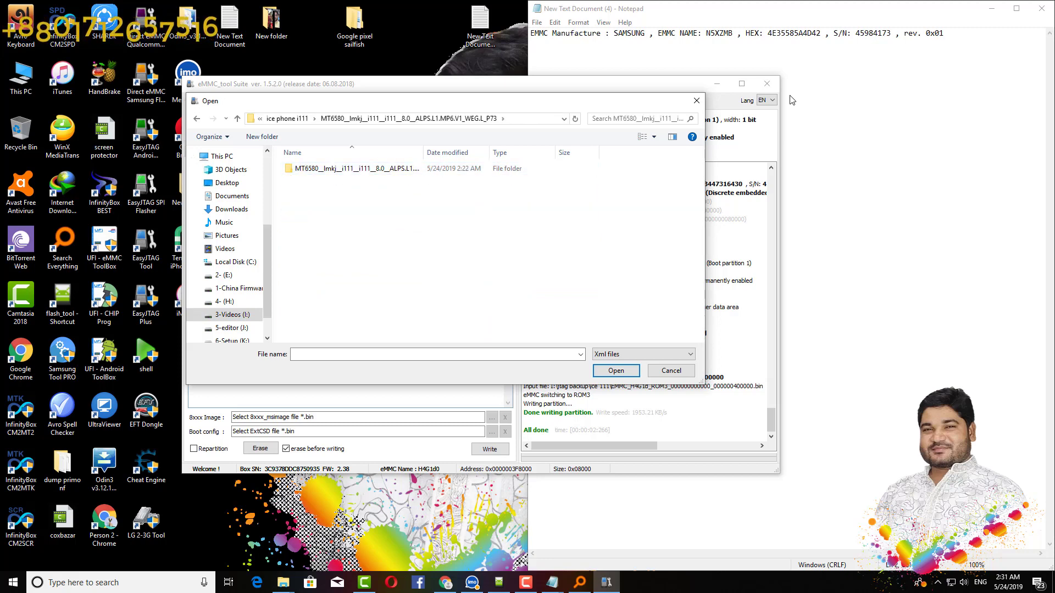
pyautogui.doubleClick(310, 168)
pyautogui.doubleClick(310, 168)
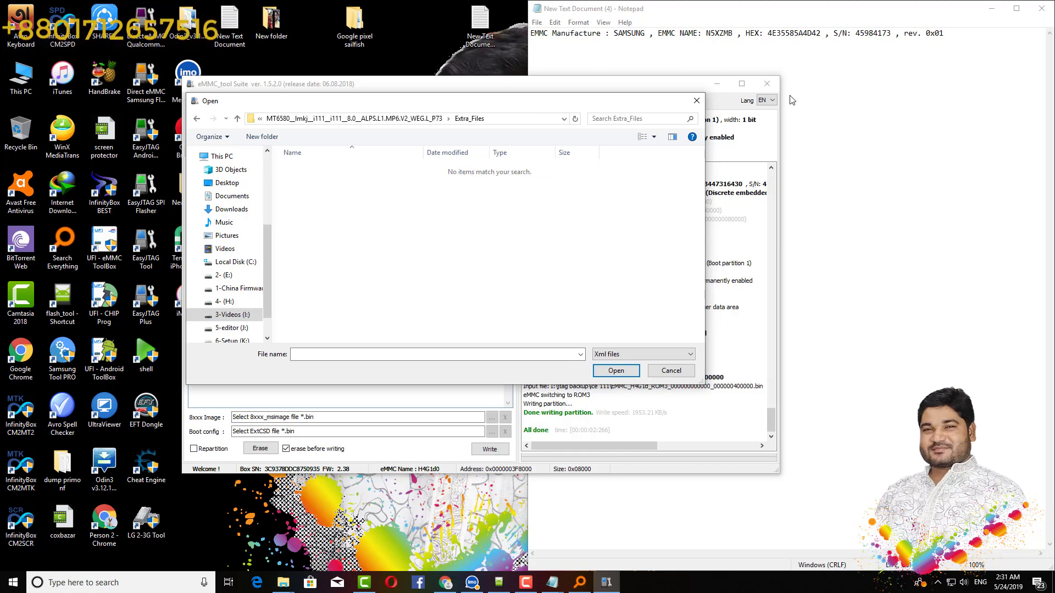
pyautogui.hotkey('alt', 'Up')
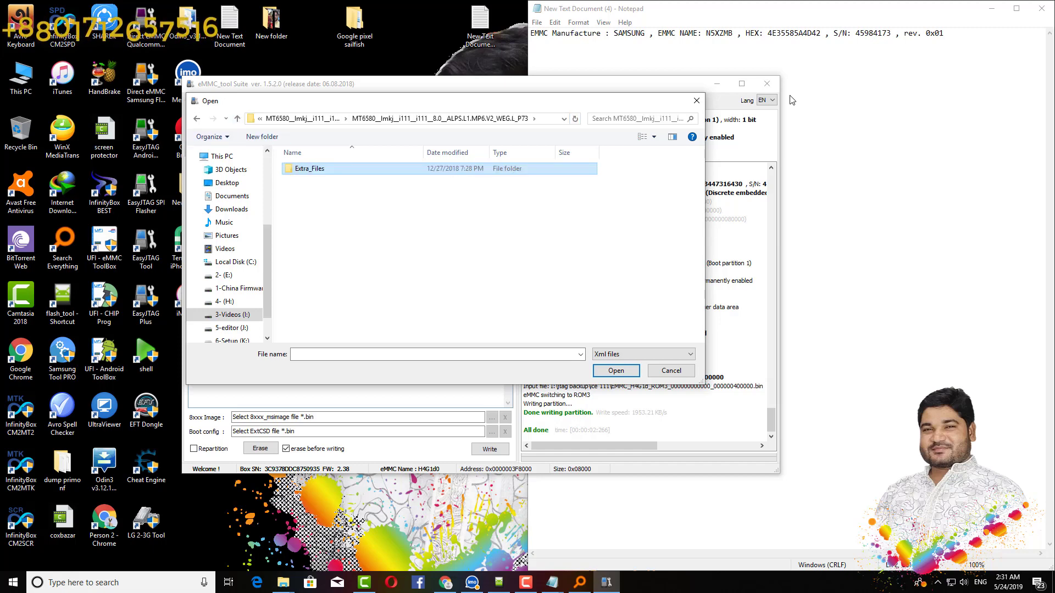
pyautogui.press('Escape')
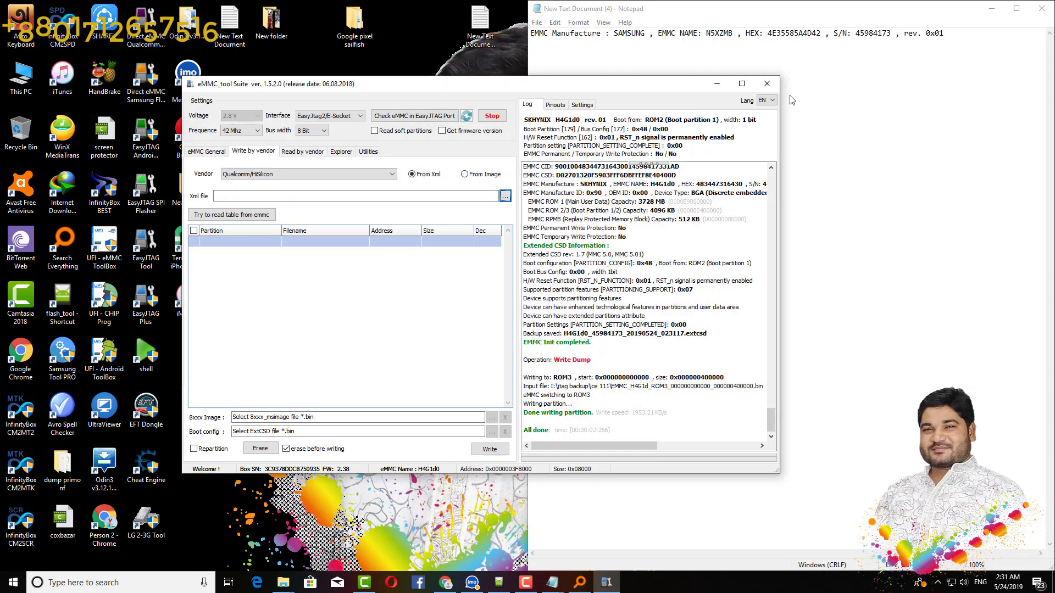
# Set the write vendor to MediaTek and browse for the scatter file in the china firmware 3 folder on the 3-Videos (I:) drive.
pyautogui.hotkey('alt', 'Down')
pyautogui.press('Down')
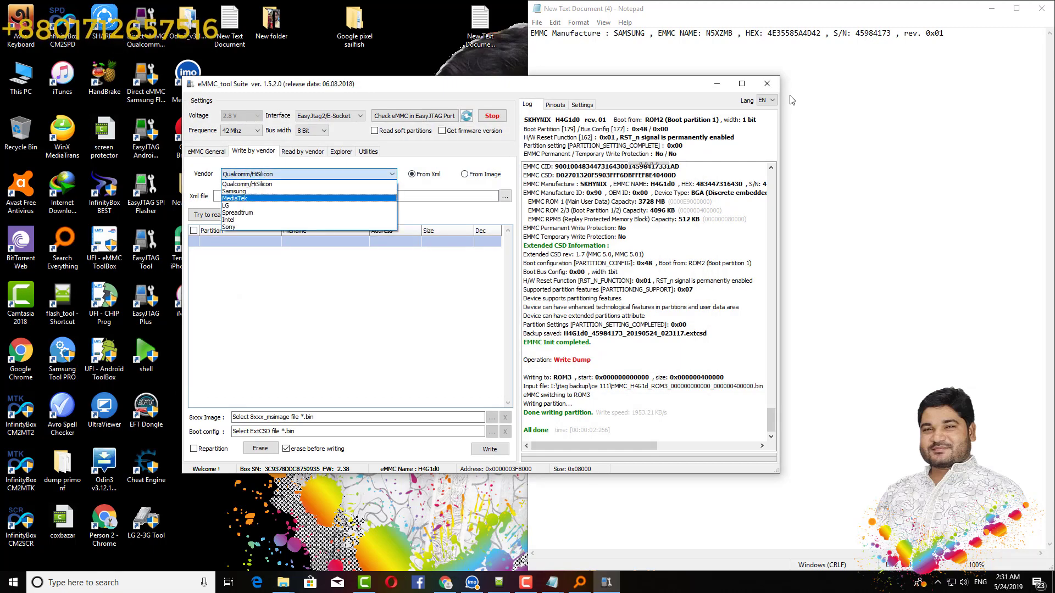
pyautogui.press('Return')
pyautogui.click(504, 196)
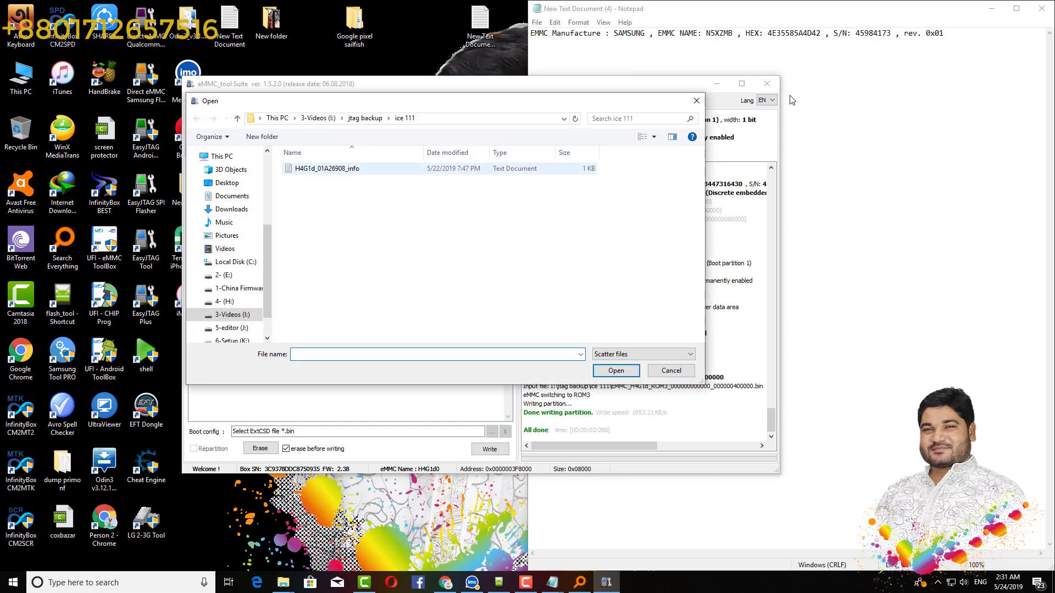
pyautogui.hotkey('alt', 'Up')
pyautogui.hotkey('alt', 'Up')
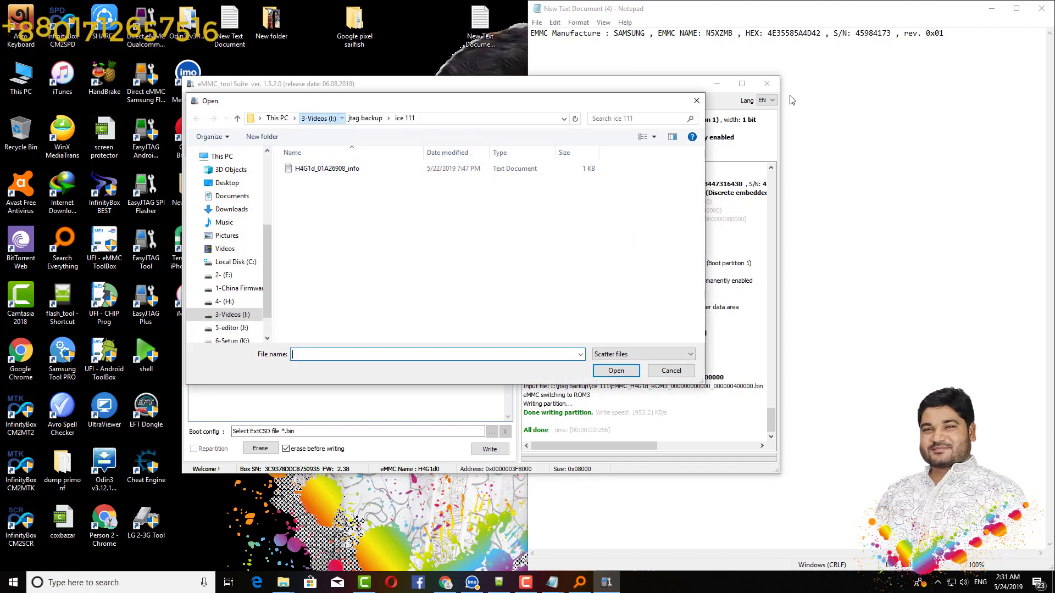
pyautogui.doubleClick(318, 215)
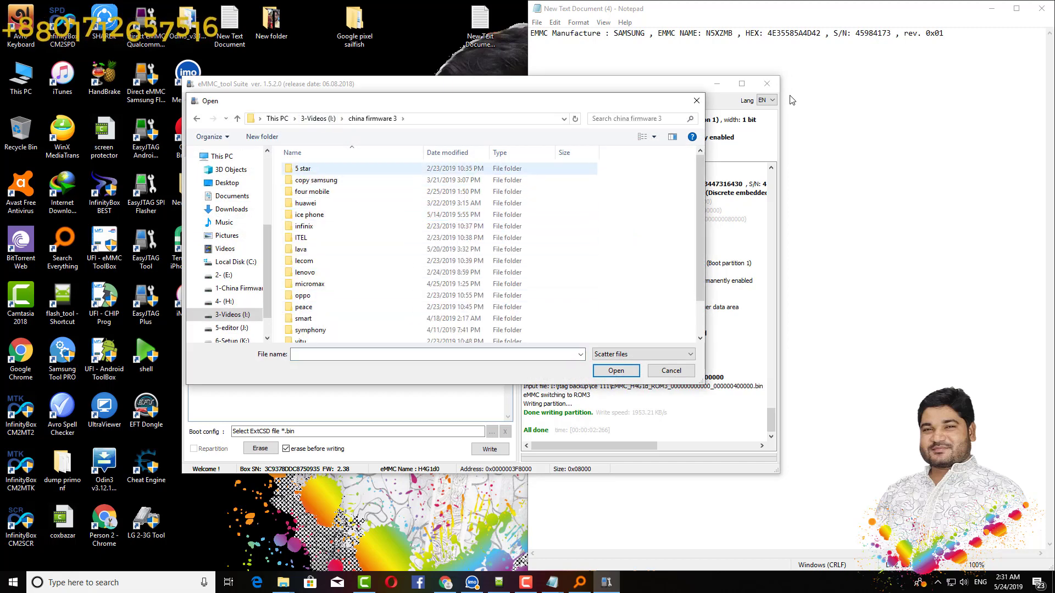
# Open the ice phone folder and its ice phone subfolder in the scatter file selection.
pyautogui.press('Down')
pyautogui.press('Down')
pyautogui.press('Down')
pyautogui.press('Down')
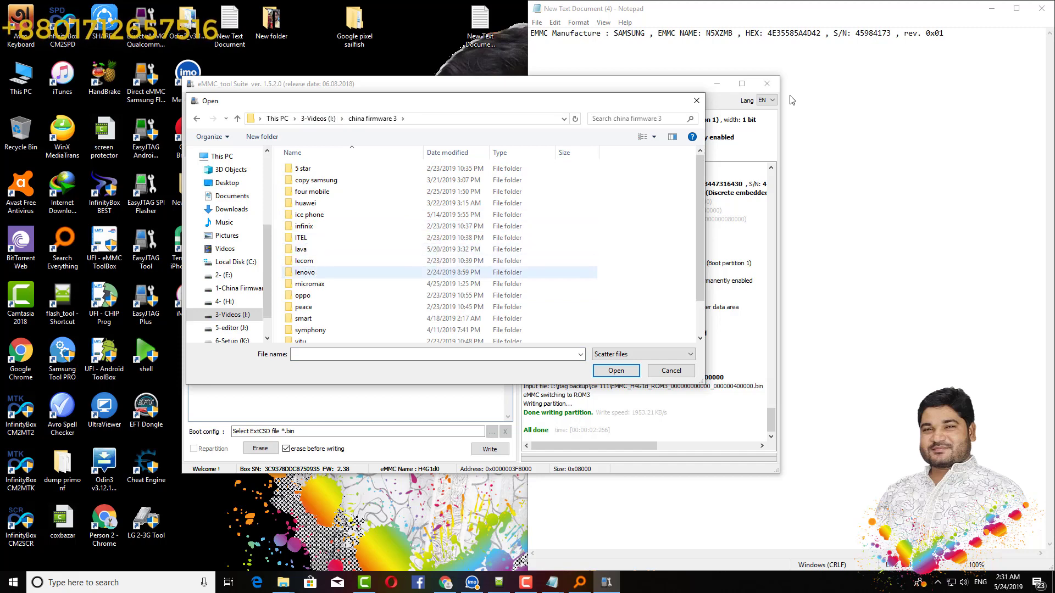
pyautogui.press('Up')
pyautogui.press('Up')
pyautogui.press('Up')
pyautogui.press('Up')
pyautogui.press('Up')
pyautogui.press('Return')
pyautogui.press('Down')
pyautogui.press('Return')
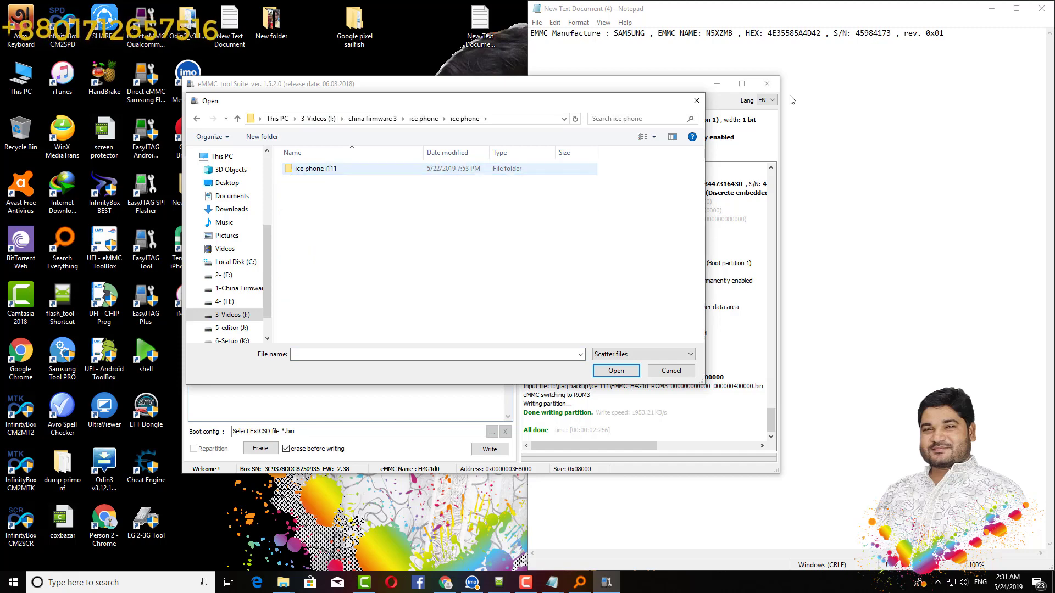
# Load the MT6580_Android_scatter file from the innermost MT6580 i111 8.0 firmware folder inside ice phone i111.
pyautogui.press('Down')
pyautogui.press('Return')
pyautogui.press('Down')
pyautogui.press('Return')
pyautogui.press('Down')
pyautogui.press('Return')
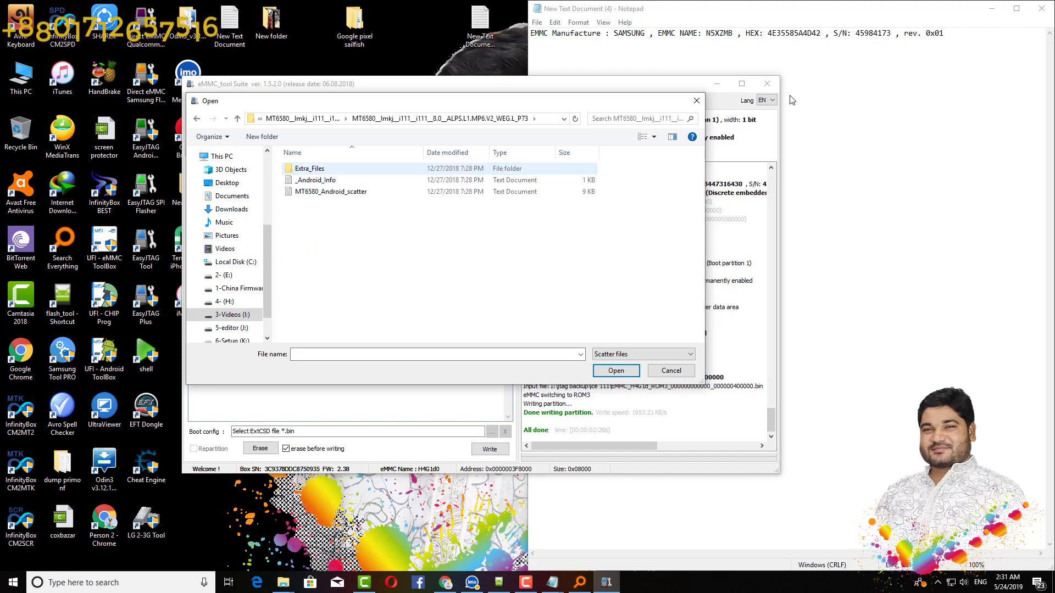
pyautogui.press('Down')
pyautogui.press('Down')
pyautogui.press('Return')
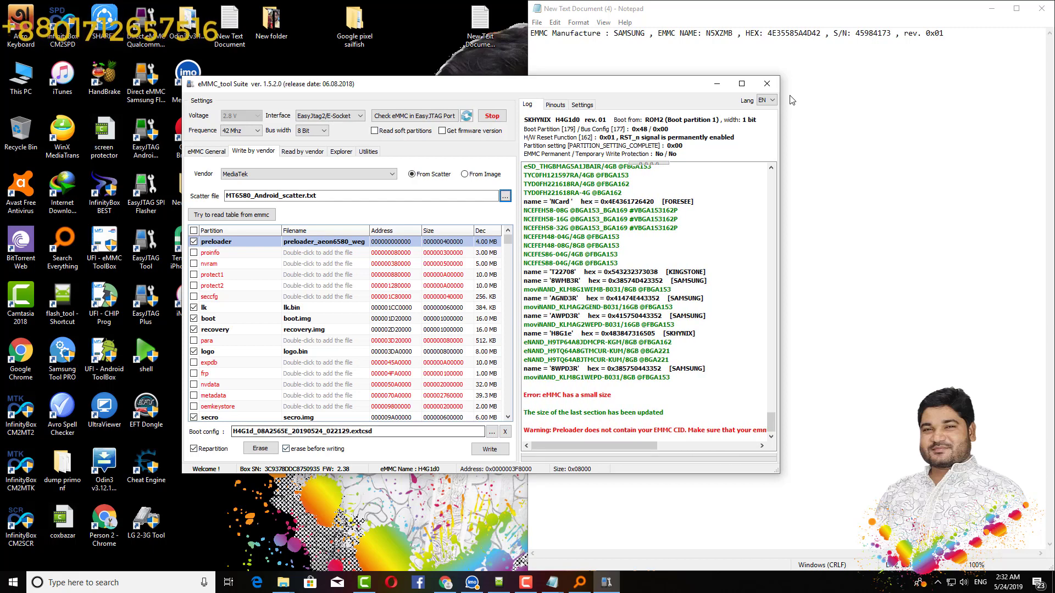
# Write the checked firmware partitions from the MT6580 scatter file to the eMMC.
pyautogui.click(490, 449)
pyautogui.press('Return')
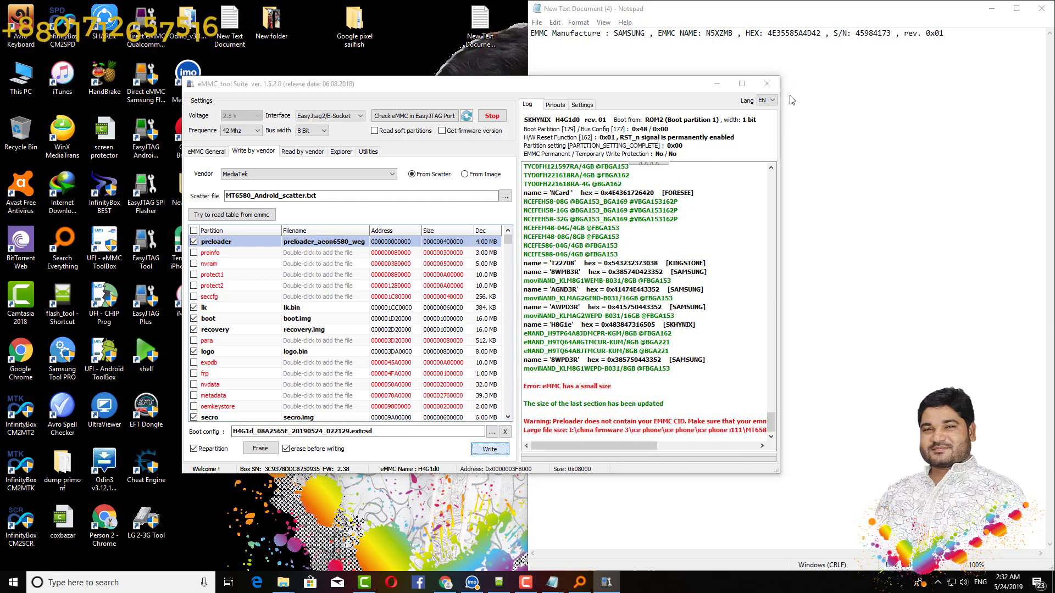
pyautogui.press('Return')
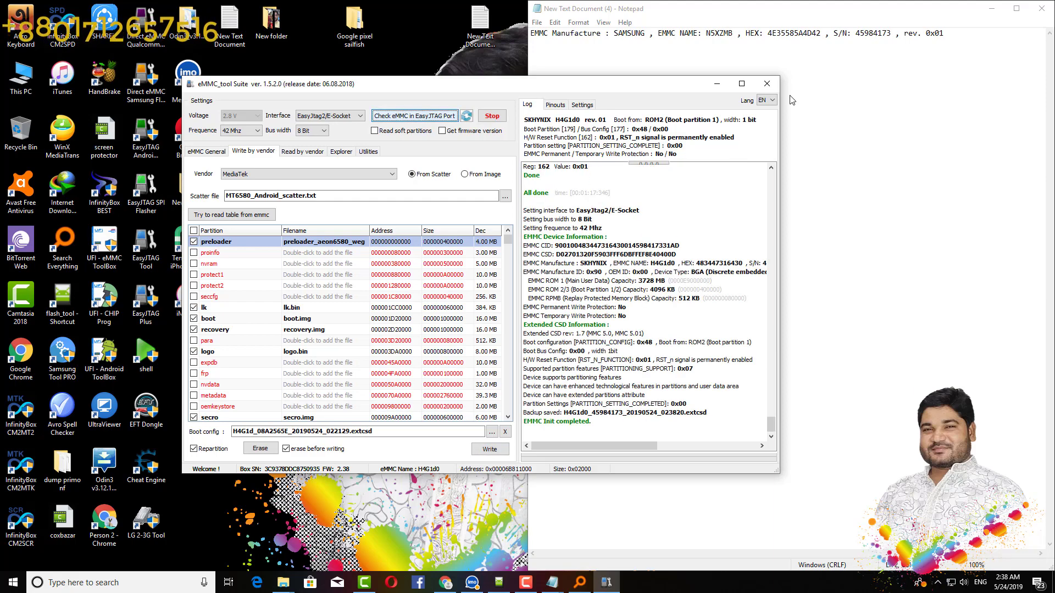
# Enable reading of soft partitions and the firmware version, and check the eMMC in the EasyJTAG port.
pyautogui.press('Tab')
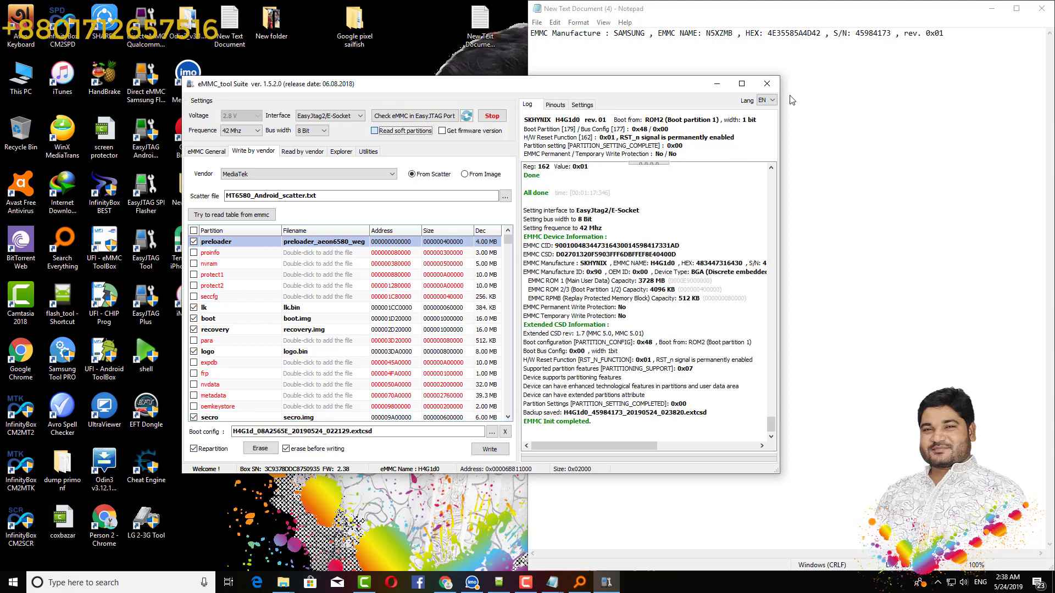
pyautogui.press('space')
pyautogui.press('Tab')
pyautogui.press('space')
pyautogui.hotkey('shift', 'Tab')
pyautogui.hotkey('shift', 'Tab')
pyautogui.press('space')
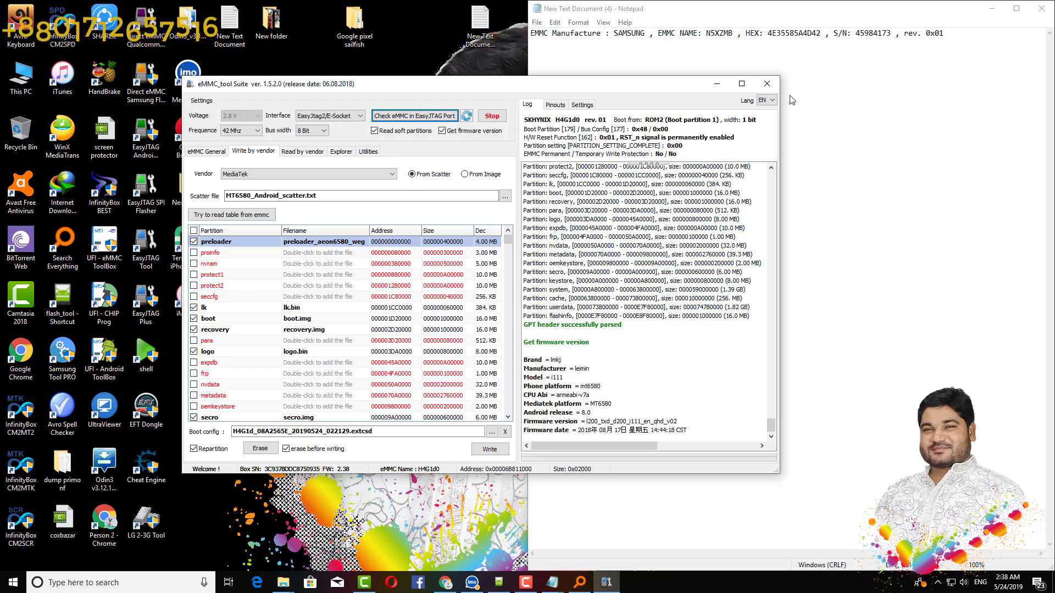
pyautogui.scroll(5, 791, 100)
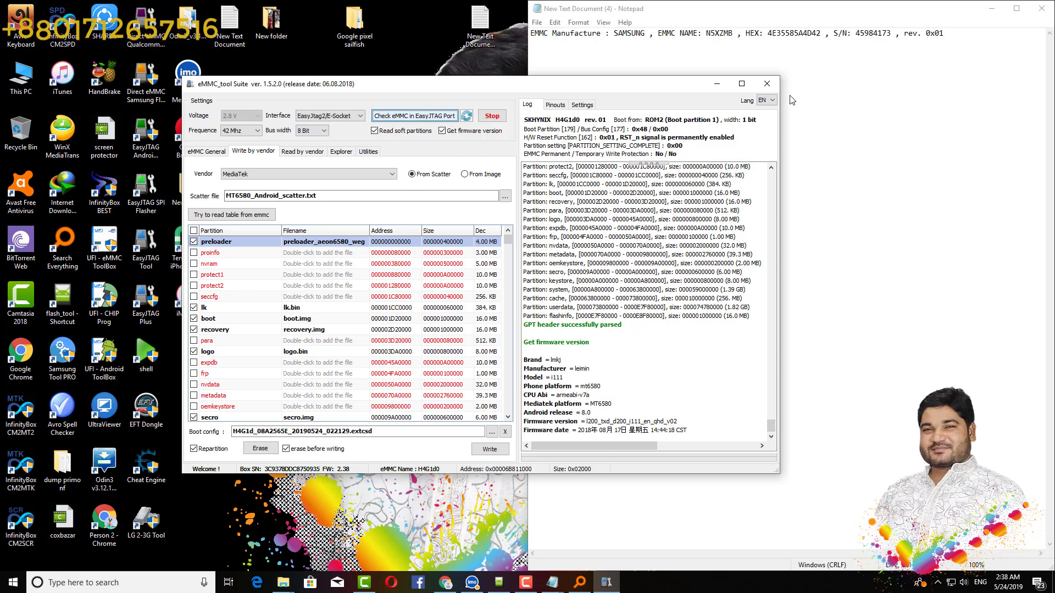
# Set the read vendor to MediaTek (GPT, PMT) and find the partition table on the eMMC.
pyautogui.hotkey('ctrl', 'Tab')
pyautogui.hotkey('alt', 'Down')
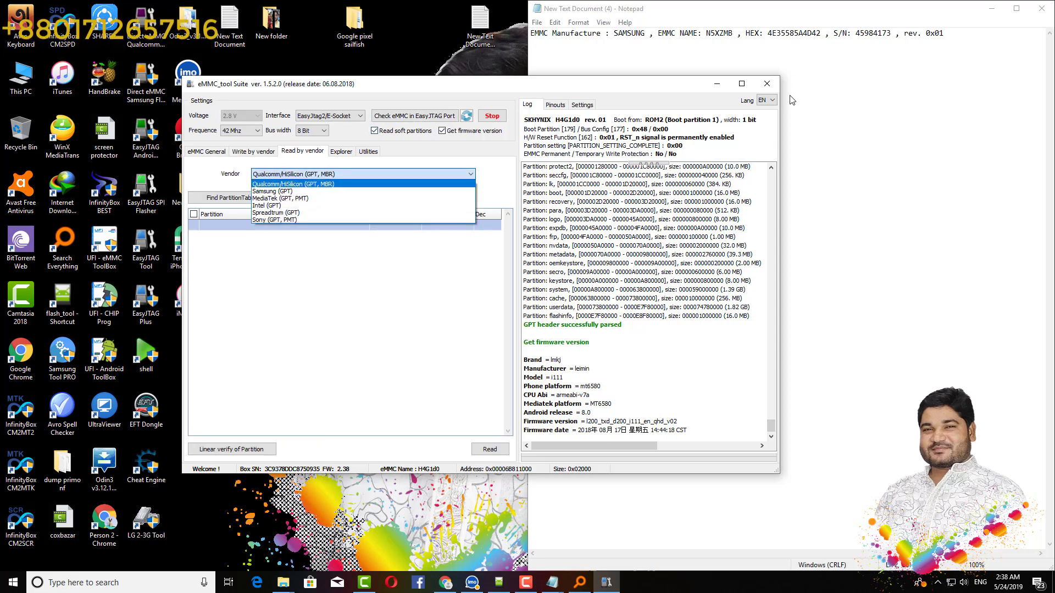
pyautogui.press('Down')
pyautogui.press('Down')
pyautogui.press('Return')
pyautogui.press('Tab')
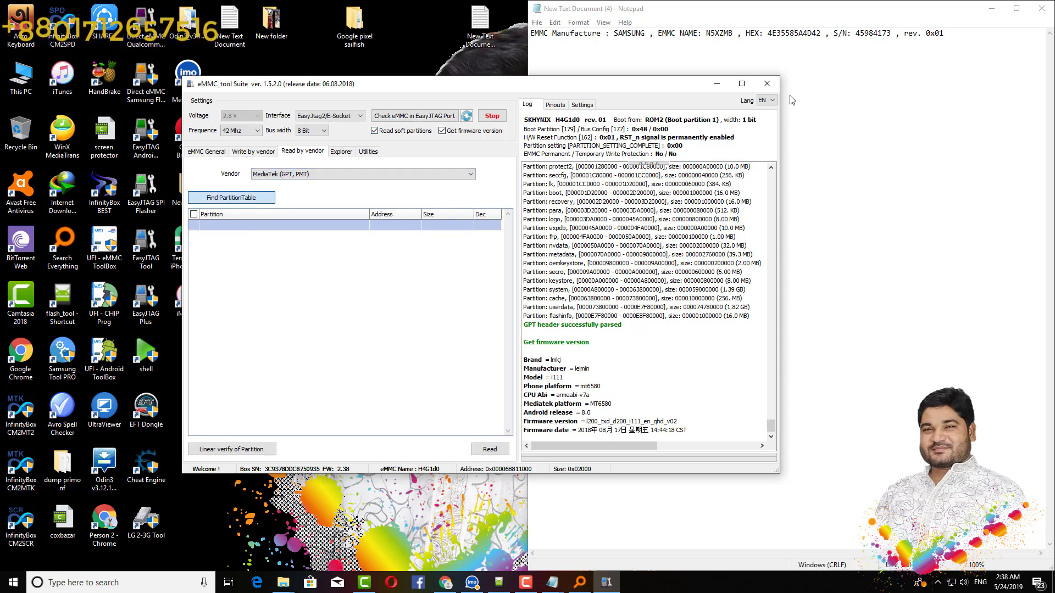
pyautogui.press('space')
pyautogui.press('Down')
pyautogui.press('Down')
pyautogui.press('Return')
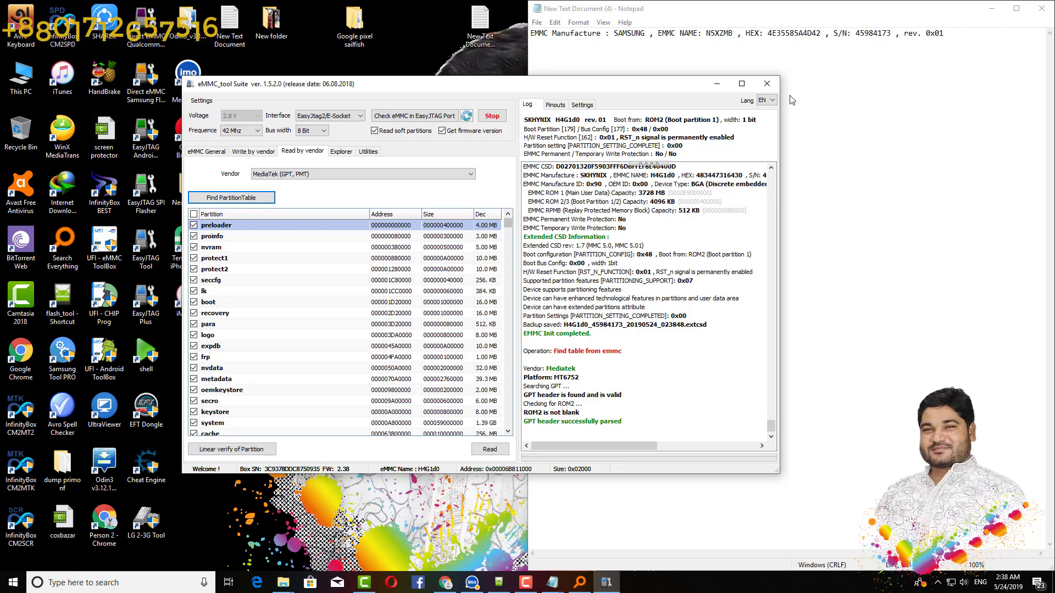
# Set the Explorer vendor to MediaTek (GPT, PMT) and scan the partitions from the device.
pyautogui.click(341, 151)
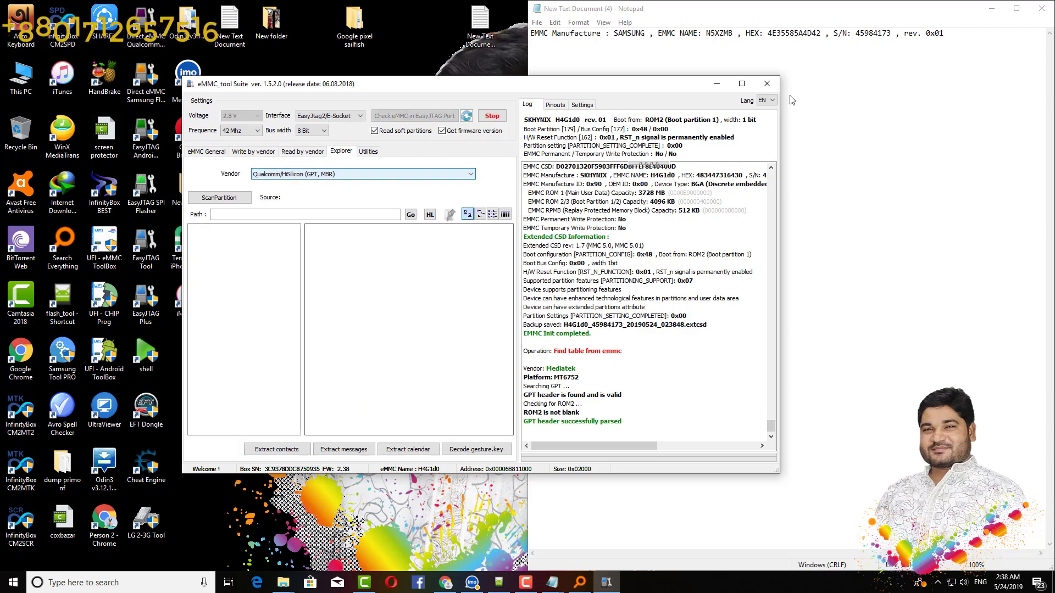
pyautogui.click(253, 152)
pyautogui.hotkey('ctrl', 'Tab')
pyautogui.hotkey('ctrl', 'Tab')
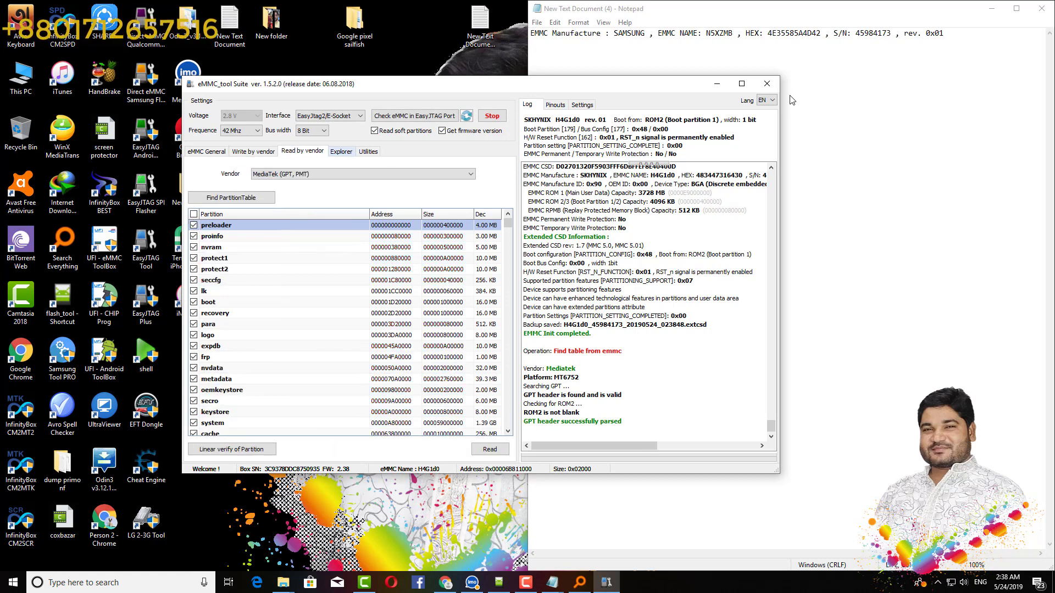
pyautogui.hotkey('alt', 'Down')
pyautogui.press('Down')
pyautogui.press('Down')
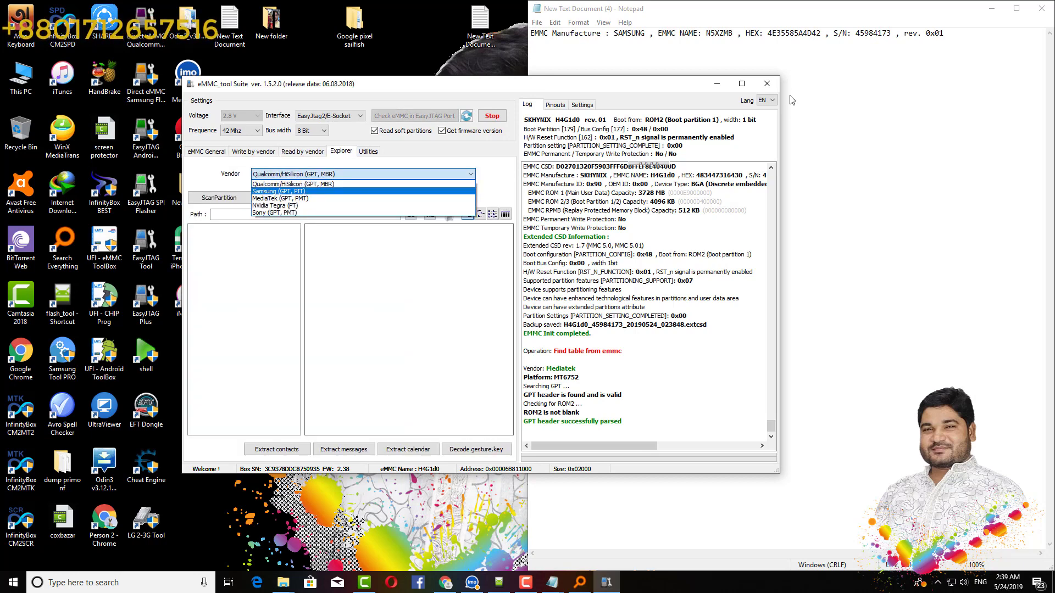
pyautogui.press('Return')
pyautogui.press('Tab')
pyautogui.press('space')
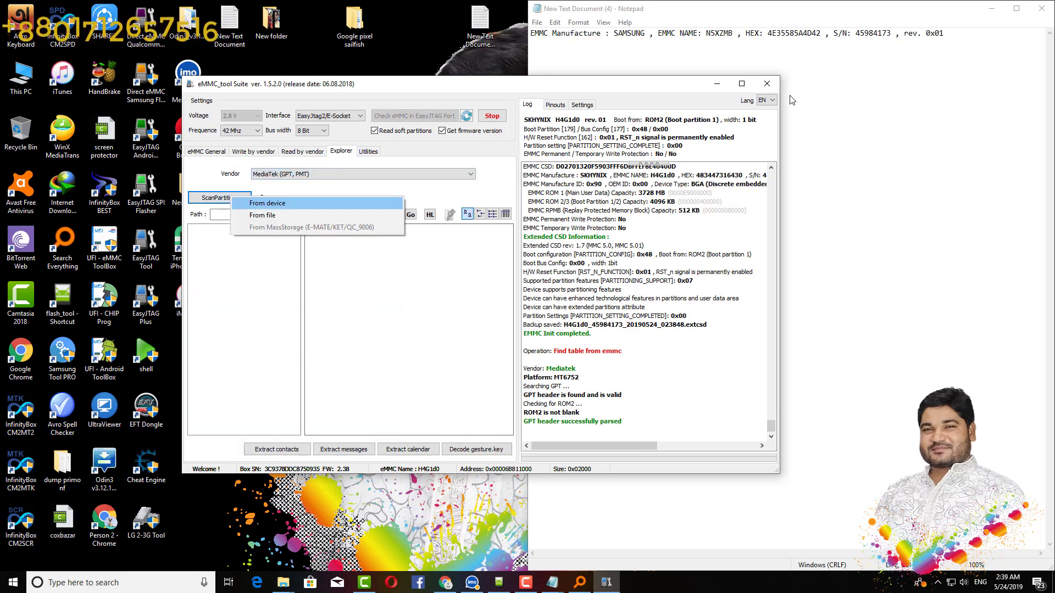
pyautogui.press('Return')
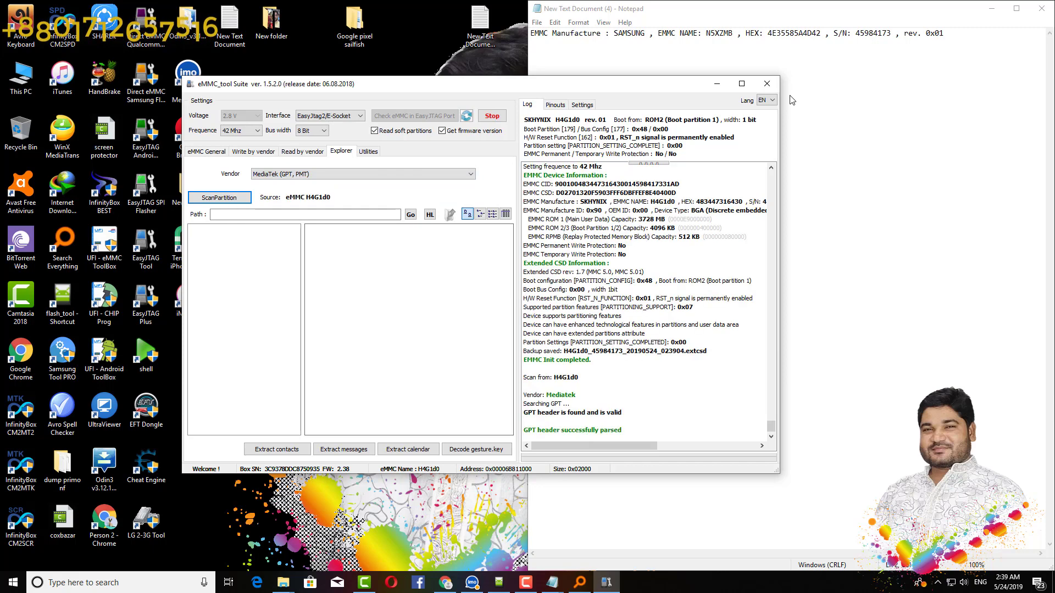